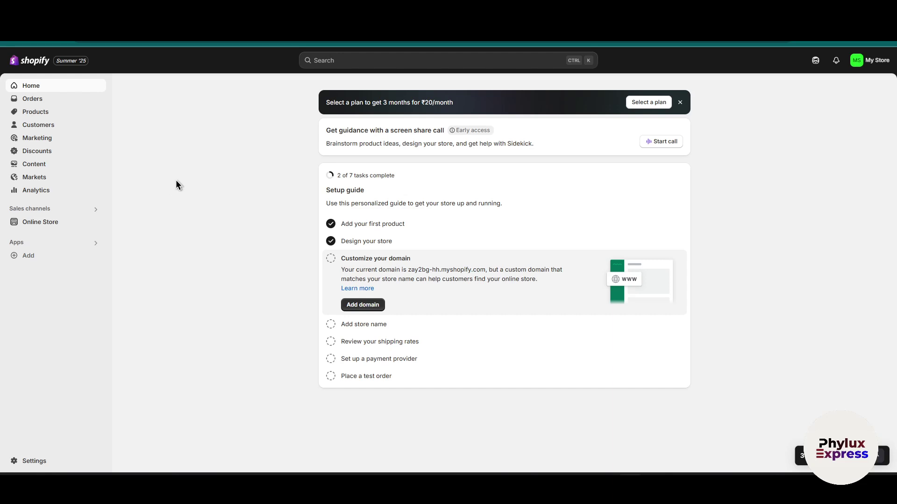
Open the online store's current theme, Savor, for customization.
{"action": "left_click", "coordinate": [62, 227]}
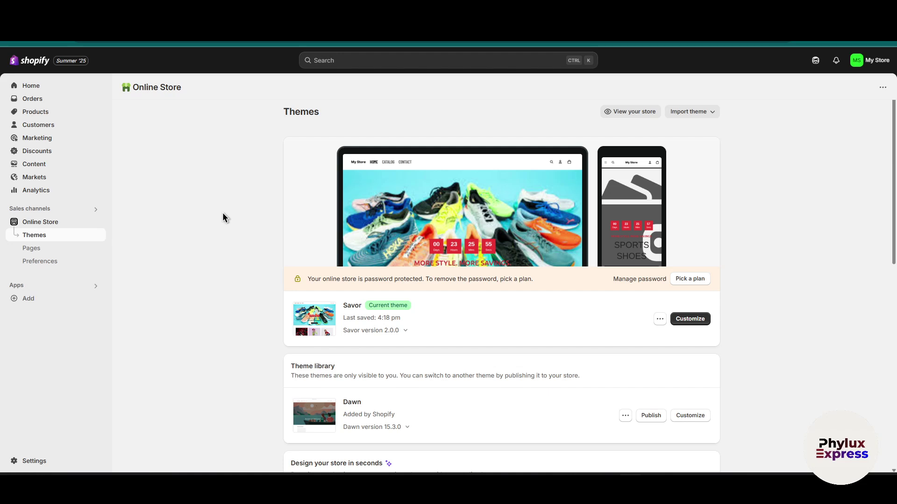
{"action": "left_click", "coordinate": [69, 246]}
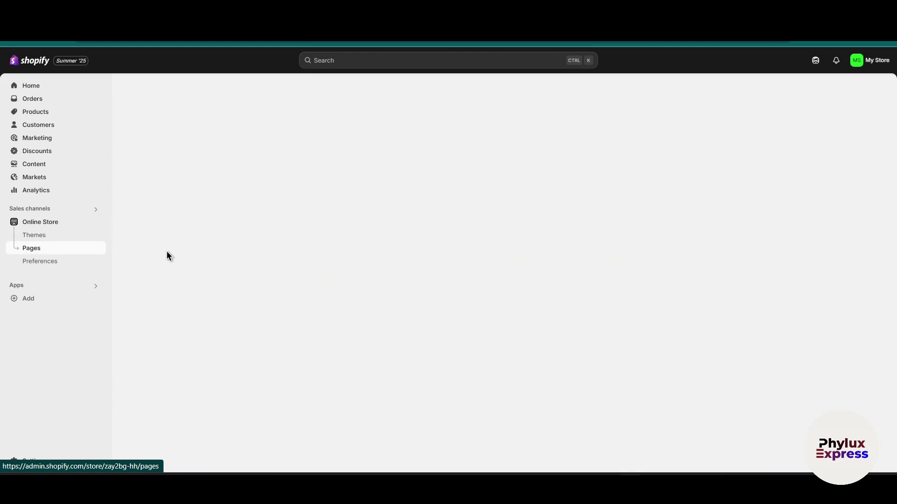
{"action": "left_click", "coordinate": [78, 236]}
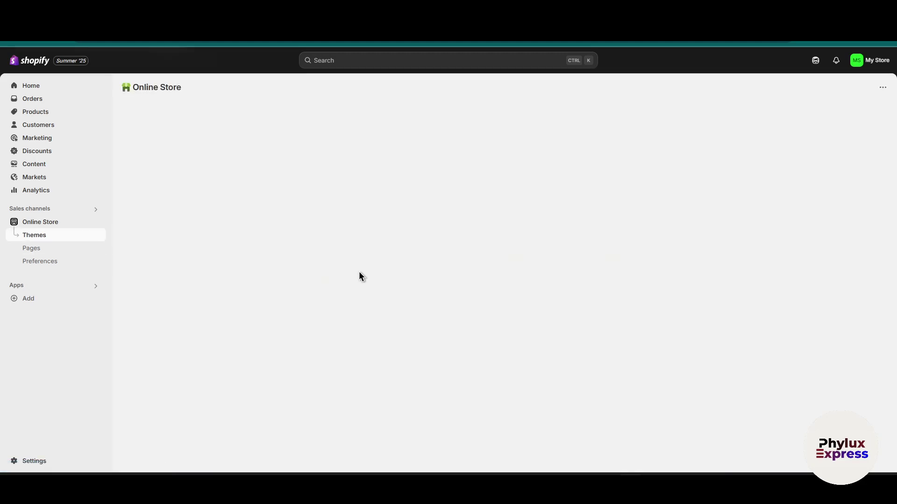
{"action": "left_click", "coordinate": [21, 249]}
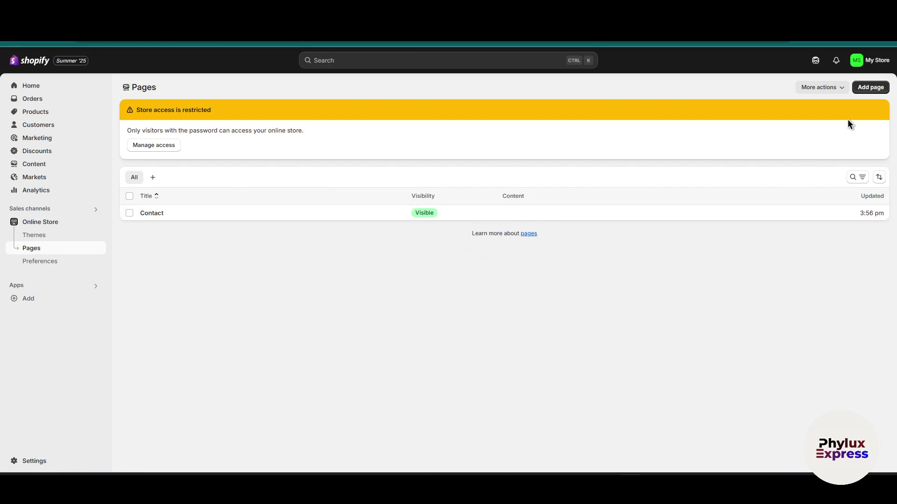
{"action": "left_click", "coordinate": [46, 239]}
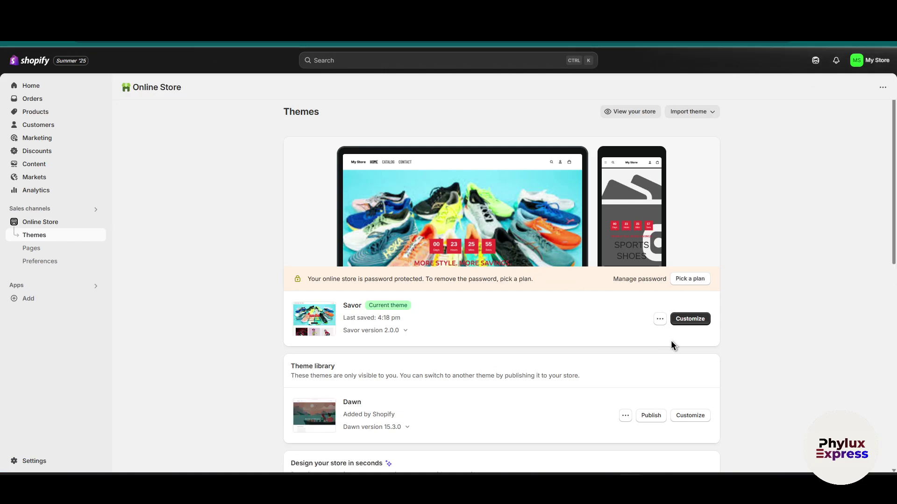
{"action": "scroll", "coordinate": [663, 355], "scroll_direction": "down", "scroll_amount": 1}
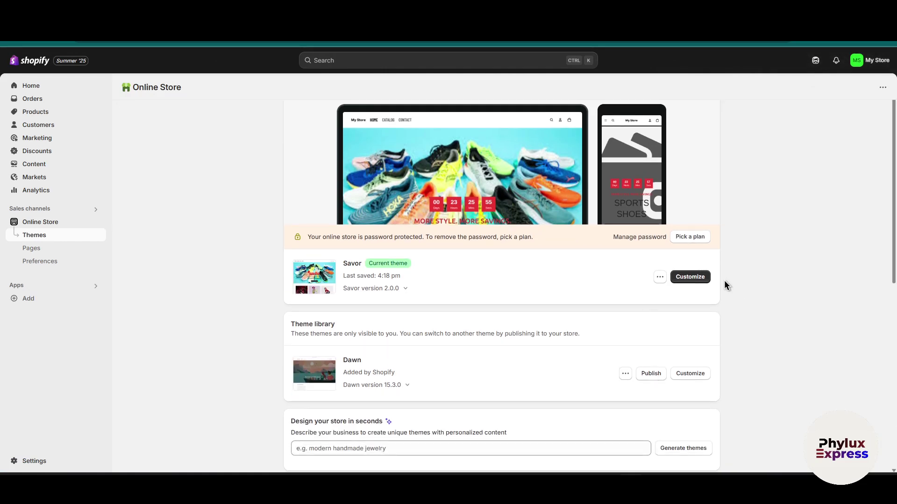
{"action": "left_click", "coordinate": [682, 277]}
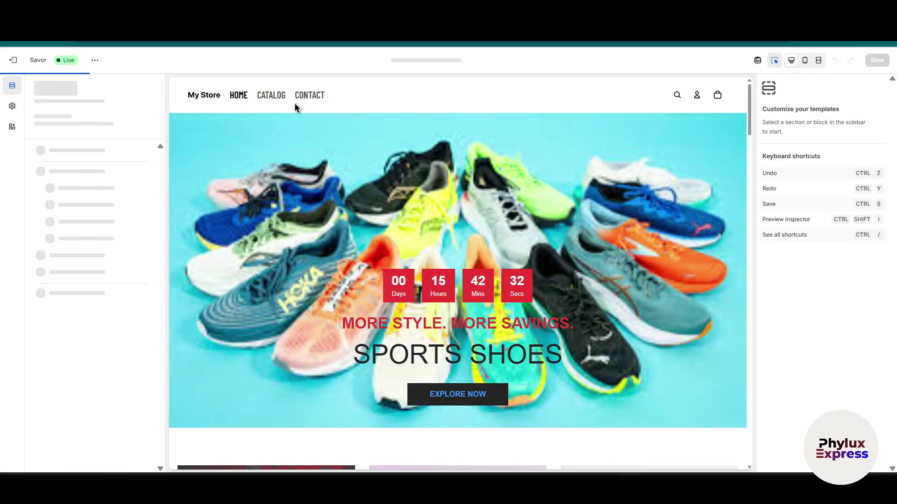
View the store's Contact page in the theme preview and check its header menu block.
{"action": "left_click", "coordinate": [309, 95]}
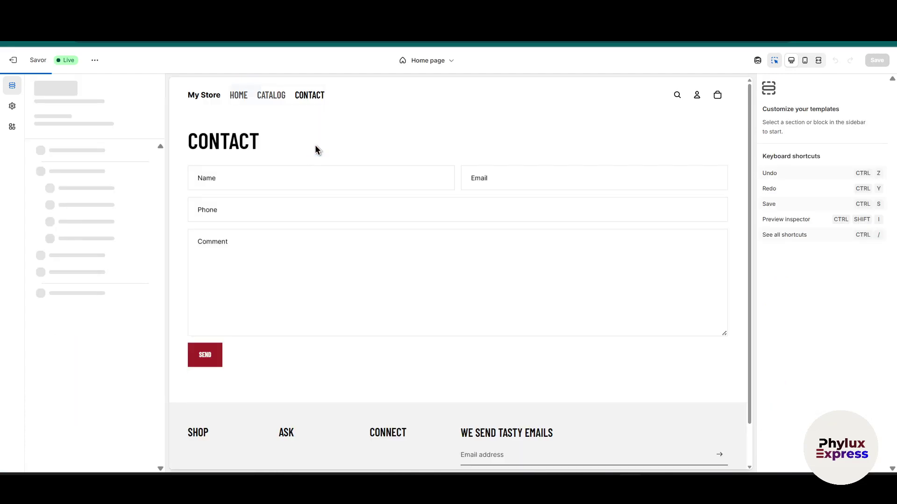
{"action": "left_click", "coordinate": [313, 97]}
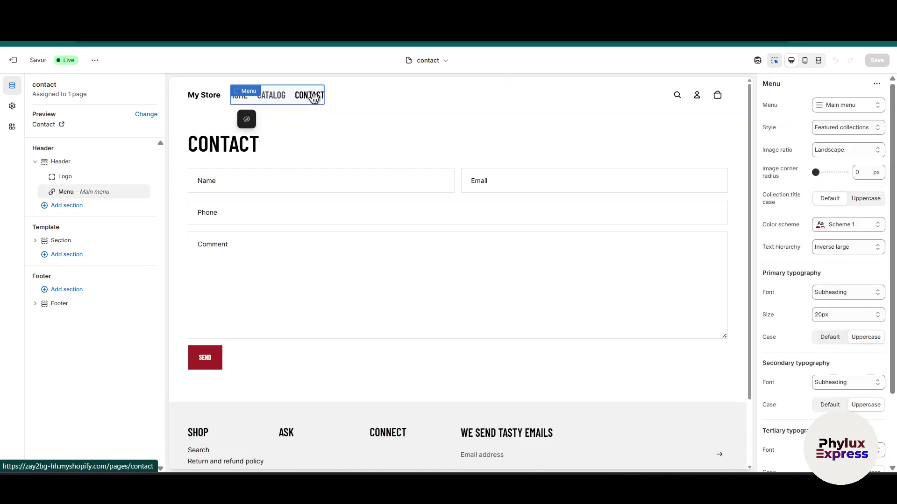
{"action": "key", "text": "Escape"}
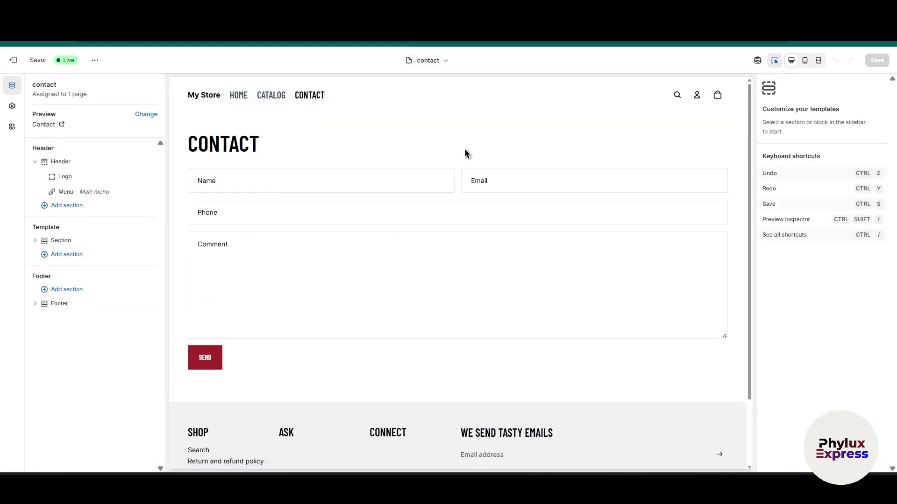
Create a new page template named "faq" based on the Default page.
{"action": "left_click", "coordinate": [443, 60]}
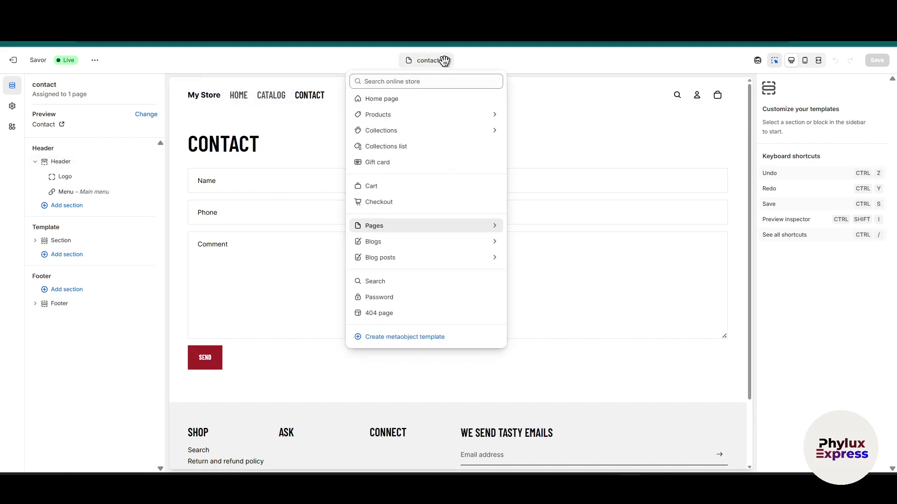
{"action": "left_click", "coordinate": [407, 62]}
{"action": "left_click", "coordinate": [407, 62]}
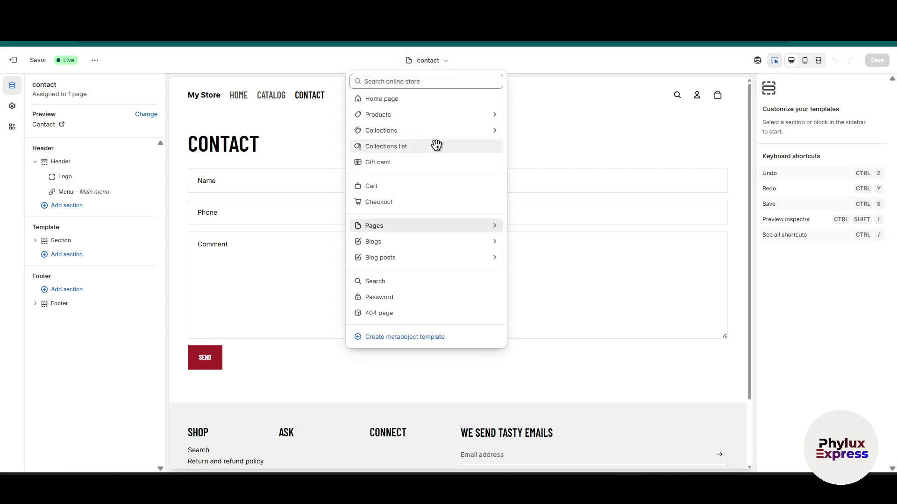
{"action": "left_click", "coordinate": [433, 225]}
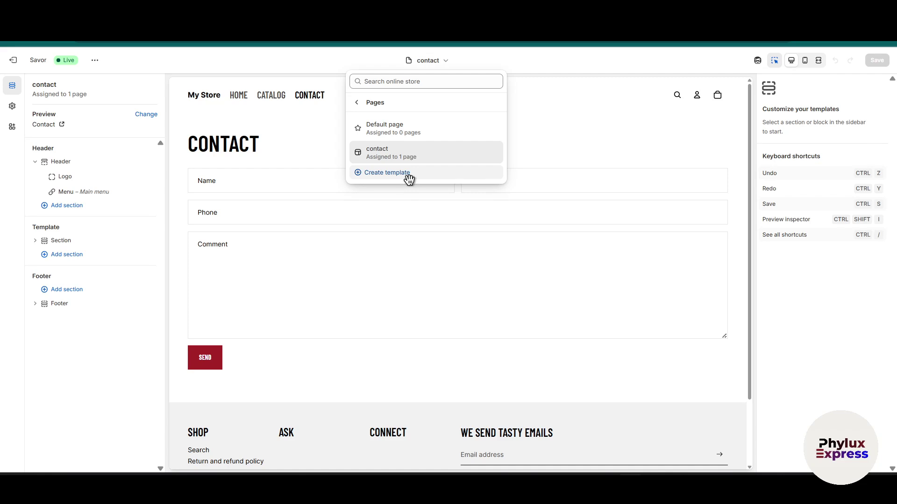
{"action": "left_click", "coordinate": [434, 176]}
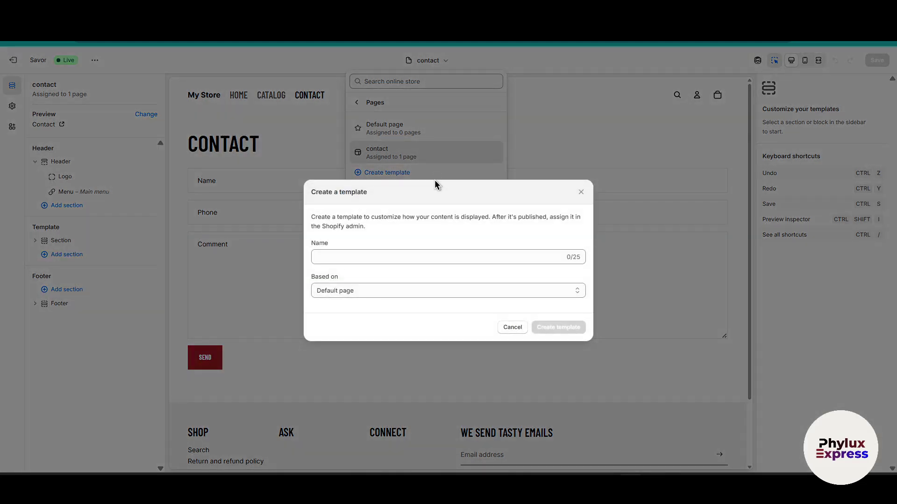
{"action": "left_click", "coordinate": [388, 256]}
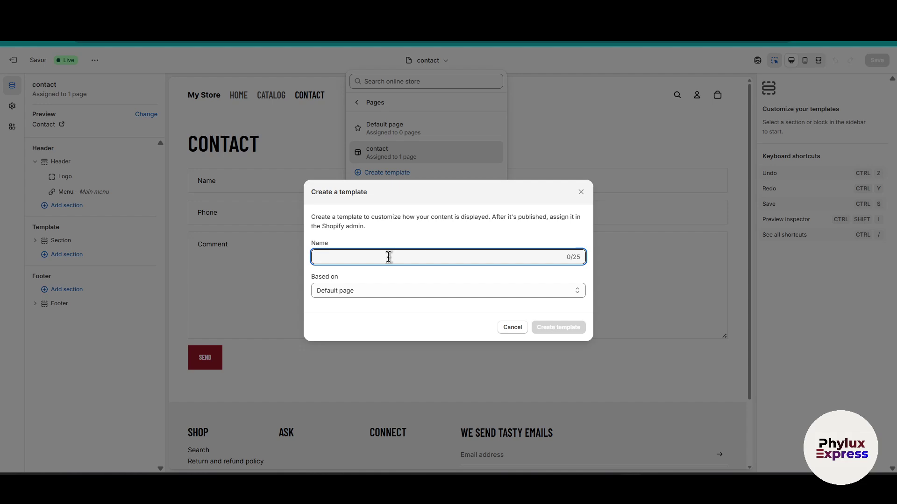
{"action": "type", "text": "faq"}
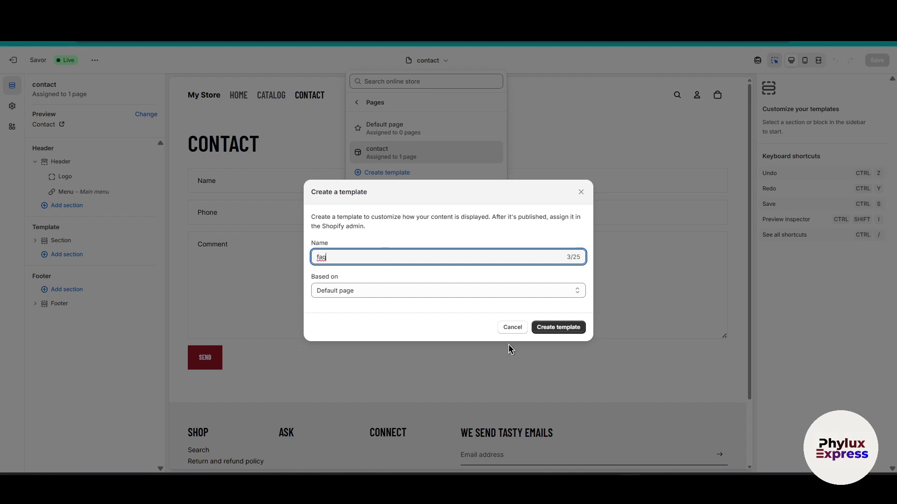
{"action": "left_click", "coordinate": [559, 328]}
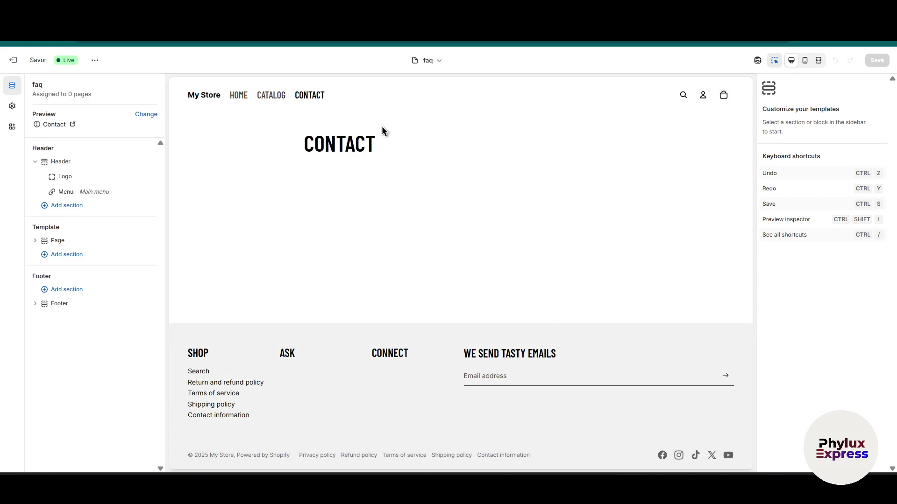
Delete the Title block from the Page section of the faq template.
{"action": "left_click", "coordinate": [358, 147]}
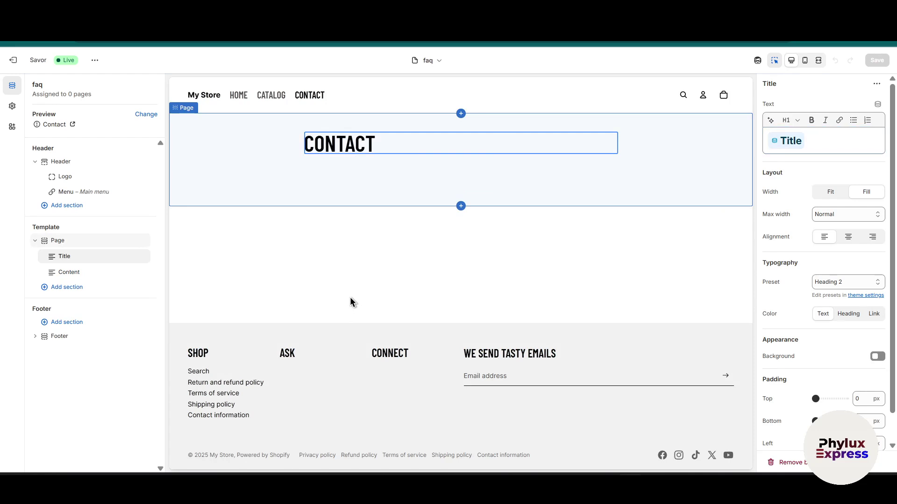
{"action": "left_click", "coordinate": [363, 154]}
{"action": "left_click", "coordinate": [796, 147]}
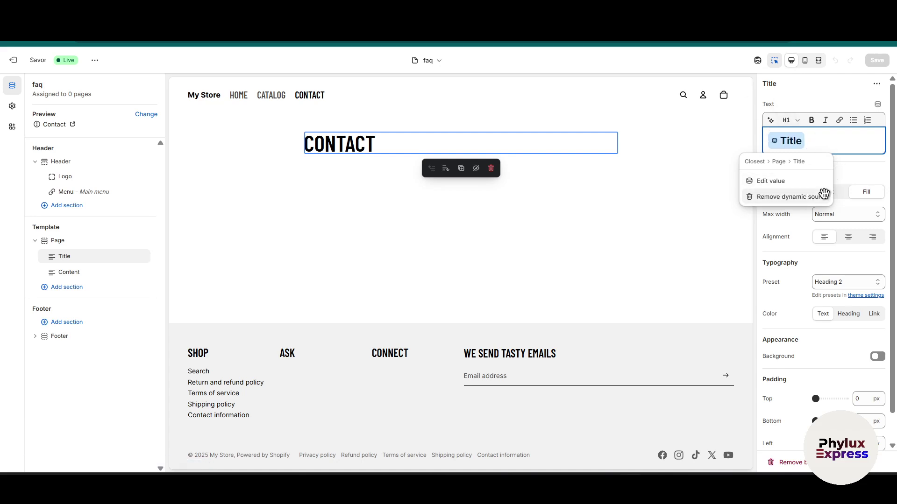
{"action": "left_click", "coordinate": [491, 169]}
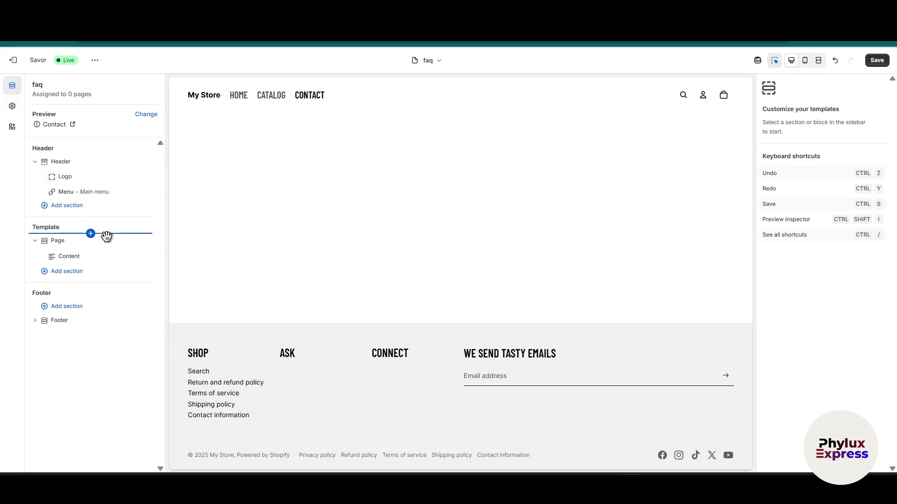
Add the FAQ section from the Storytelling group to the faq template, below the Page section.
{"action": "left_click", "coordinate": [68, 271]}
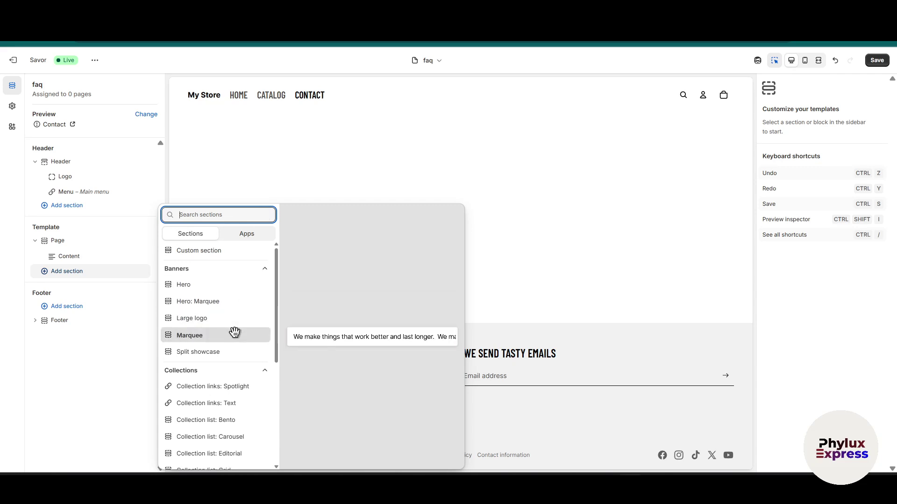
{"action": "scroll", "coordinate": [234, 332], "scroll_direction": "down", "scroll_amount": 2}
{"action": "scroll", "coordinate": [234, 331], "scroll_direction": "down", "scroll_amount": 2}
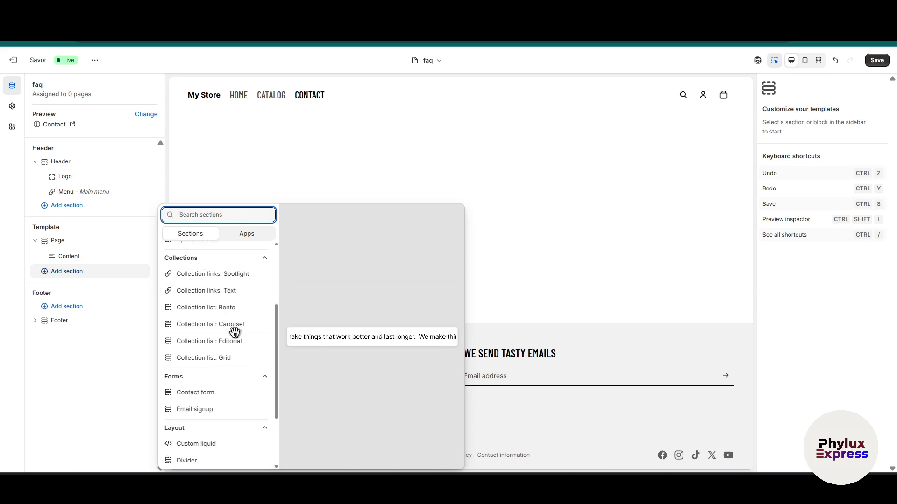
{"action": "scroll", "coordinate": [234, 332], "scroll_direction": "up", "scroll_amount": 4}
{"action": "scroll", "coordinate": [235, 333], "scroll_direction": "down", "scroll_amount": 1}
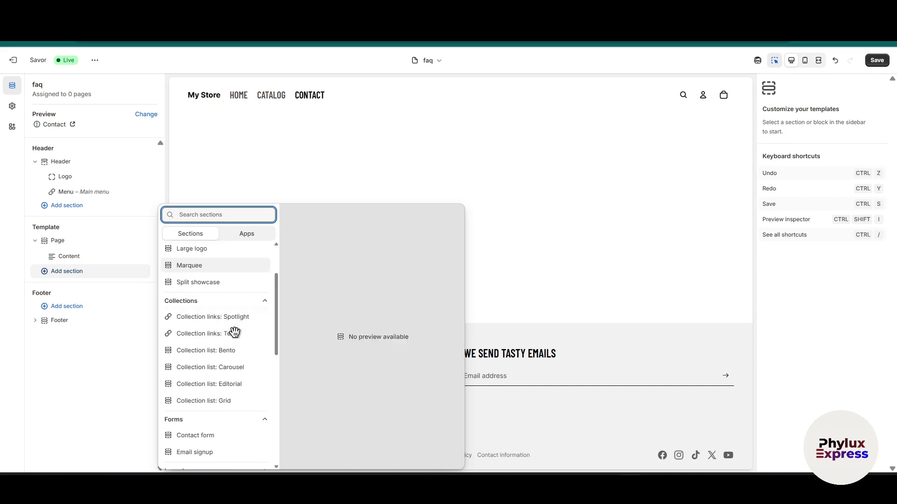
{"action": "scroll", "coordinate": [235, 333], "scroll_direction": "down", "scroll_amount": 3}
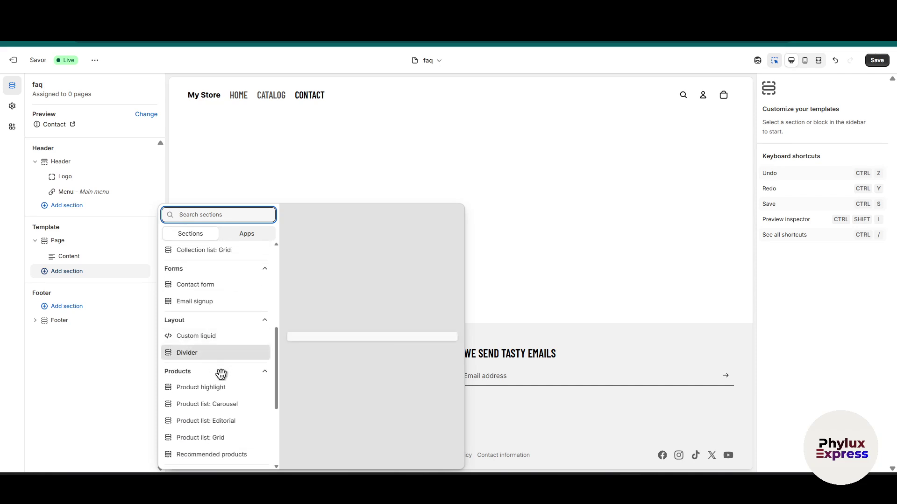
{"action": "scroll", "coordinate": [220, 372], "scroll_direction": "down", "scroll_amount": 3}
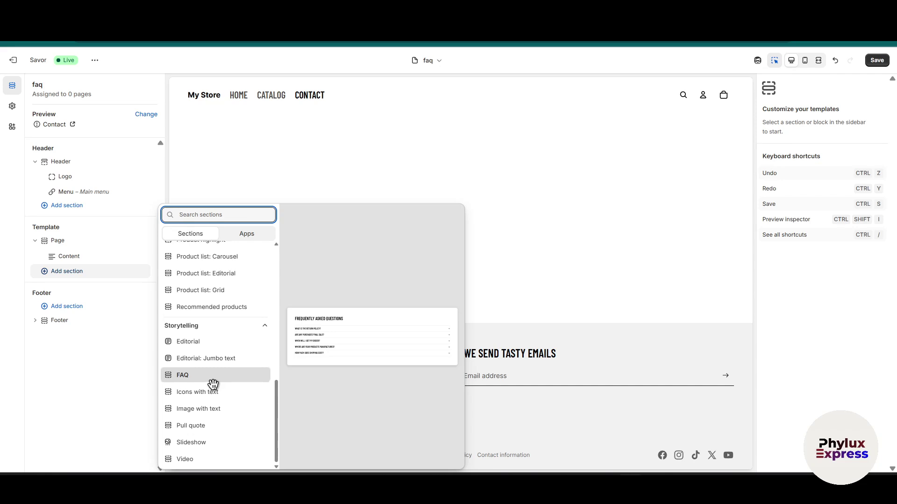
{"action": "scroll", "coordinate": [213, 384], "scroll_direction": "up", "scroll_amount": 3}
{"action": "scroll", "coordinate": [213, 384], "scroll_direction": "down", "scroll_amount": 2}
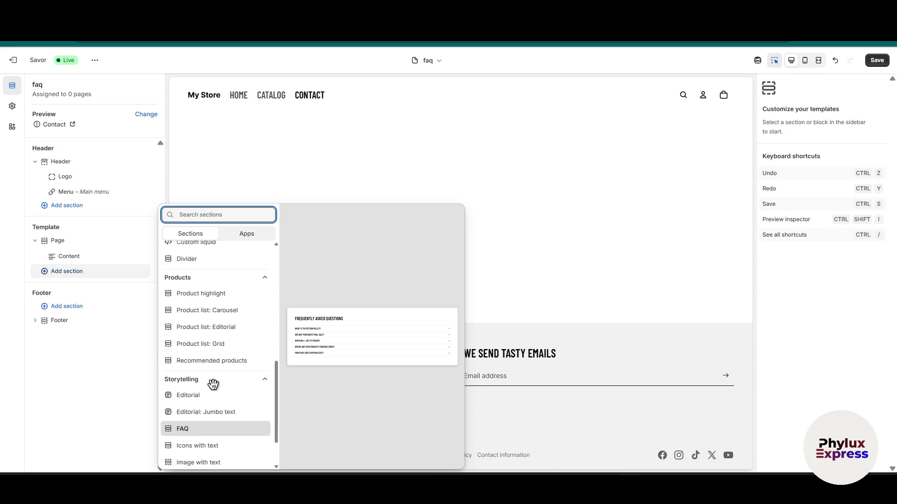
{"action": "left_click", "coordinate": [194, 427]}
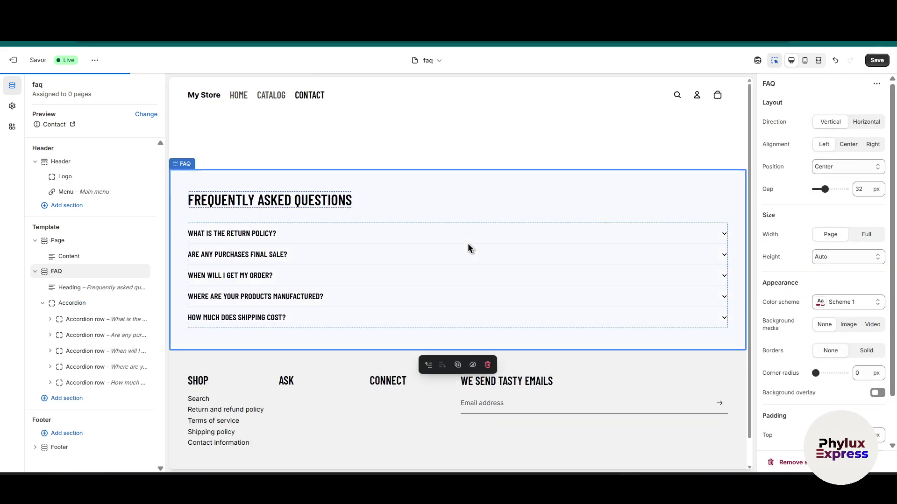
Open the FAQ section's "Frequently asked questions" heading text for editing.
{"action": "left_click", "coordinate": [321, 199]}
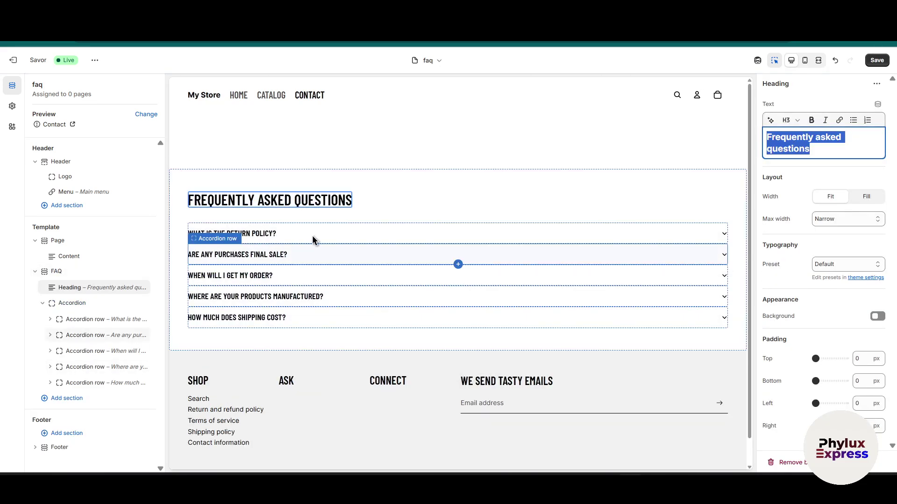
{"action": "left_click", "coordinate": [237, 201]}
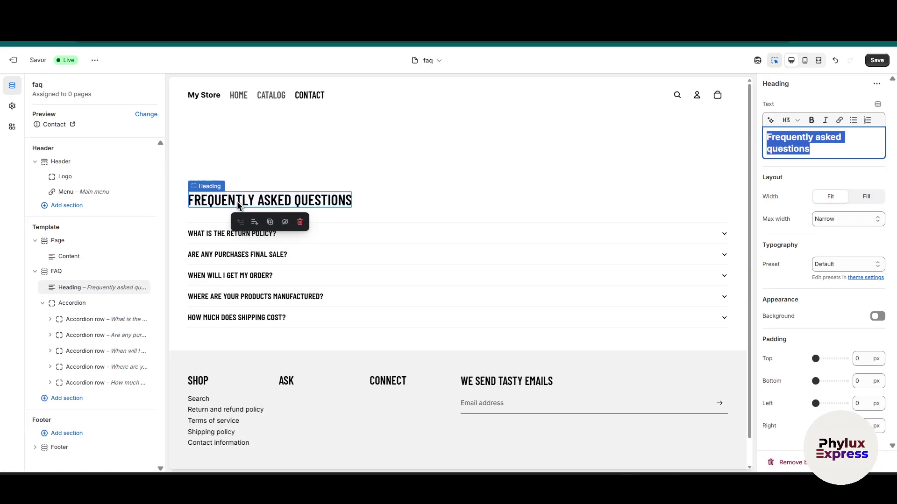
{"action": "left_click", "coordinate": [290, 199]}
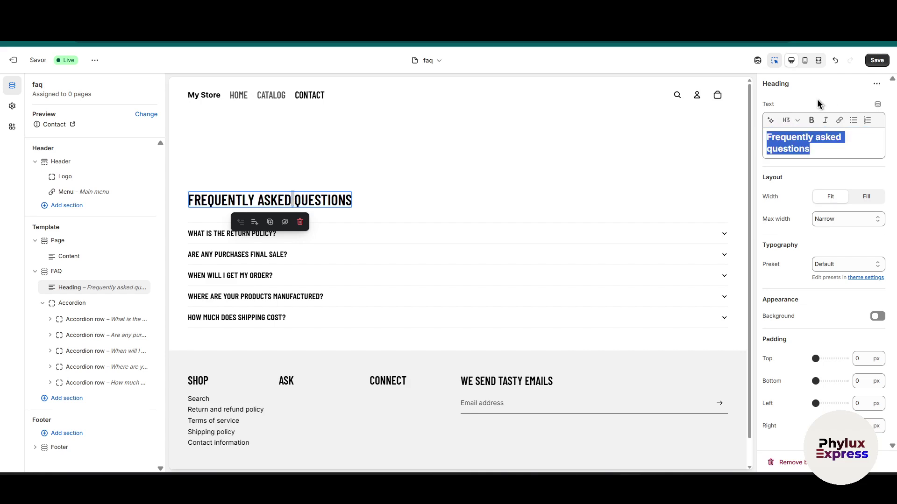
{"action": "triple_click", "coordinate": [831, 153]}
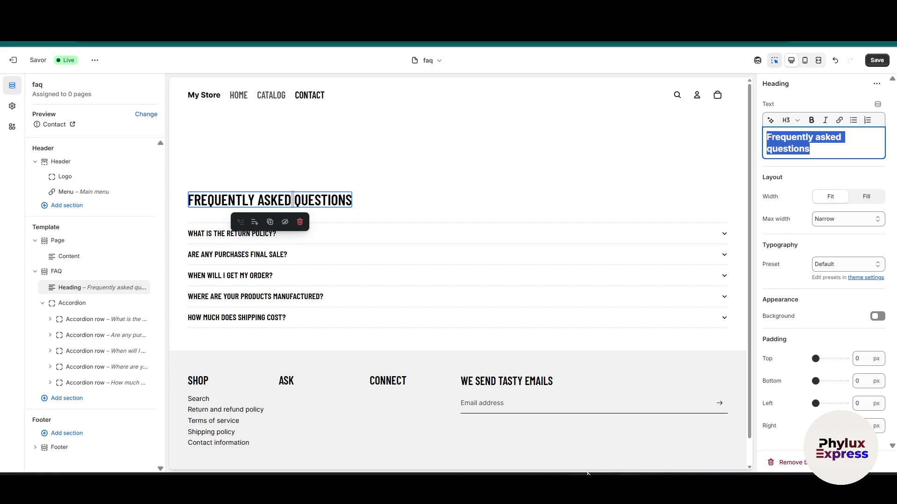
Switch to ChatGPT and ask it to research the most asked questions for a shoes website and give FAQ content with the answers.
{"action": "mouse_move", "coordinate": [588, 474]}
{"action": "left_click", "coordinate": [579, 429]}
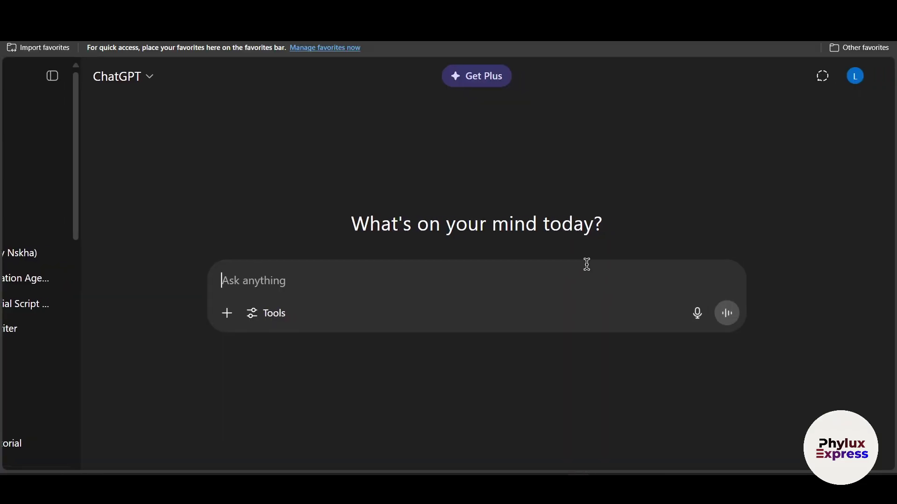
{"action": "type", "text": "i want create f"}
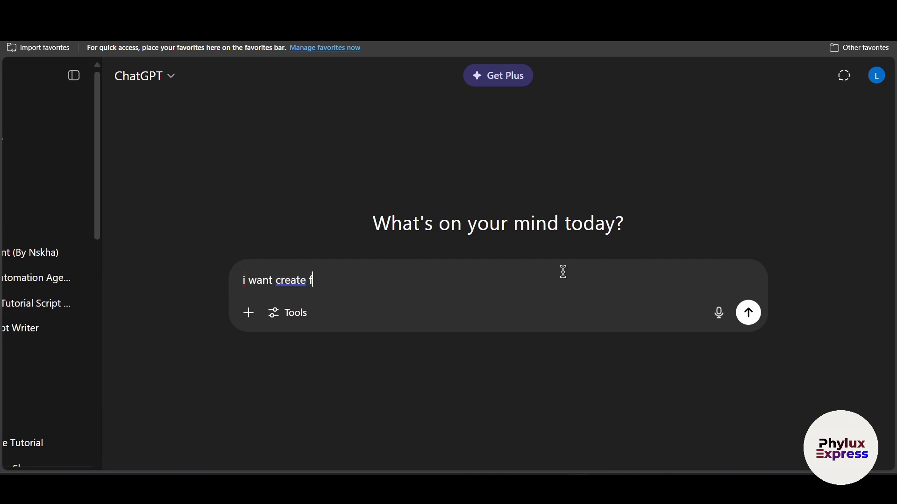
{"action": "type", "text": "aq for my webs"}
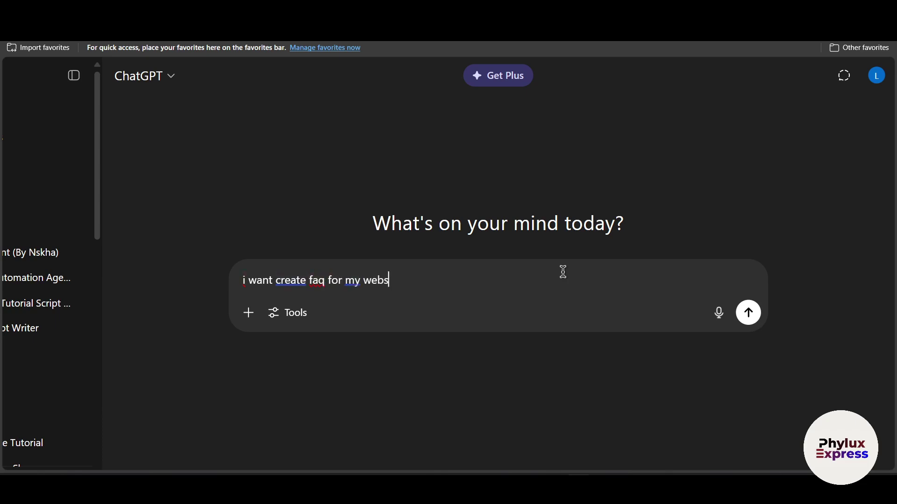
{"action": "type", "text": "ite now give me content, so"}
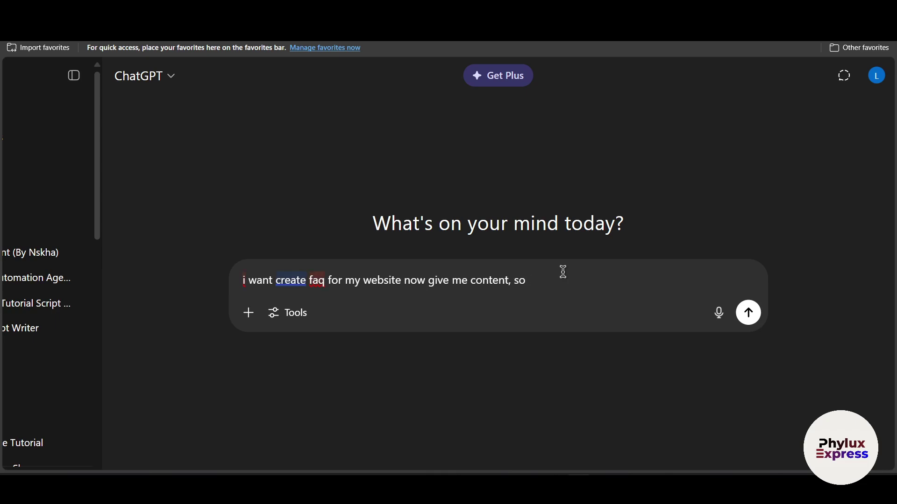
{"action": "type", "text": "research on most asked question for s"}
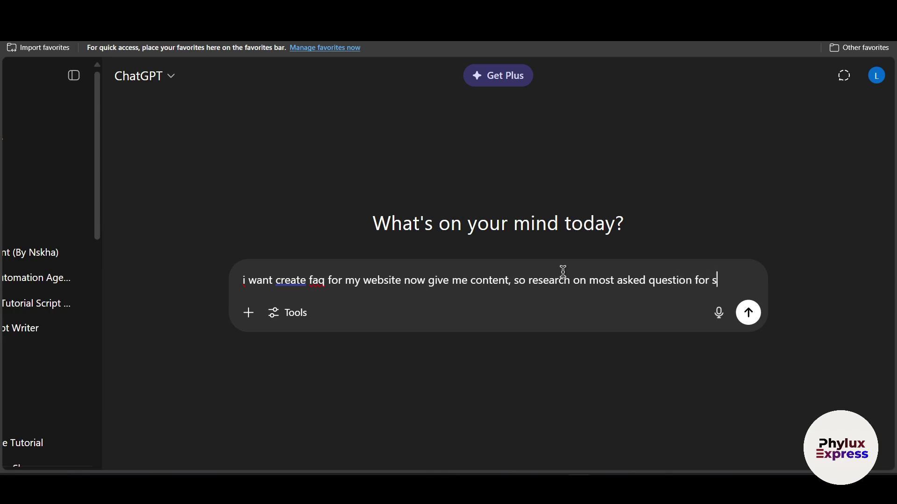
{"action": "type", "text": "e"}
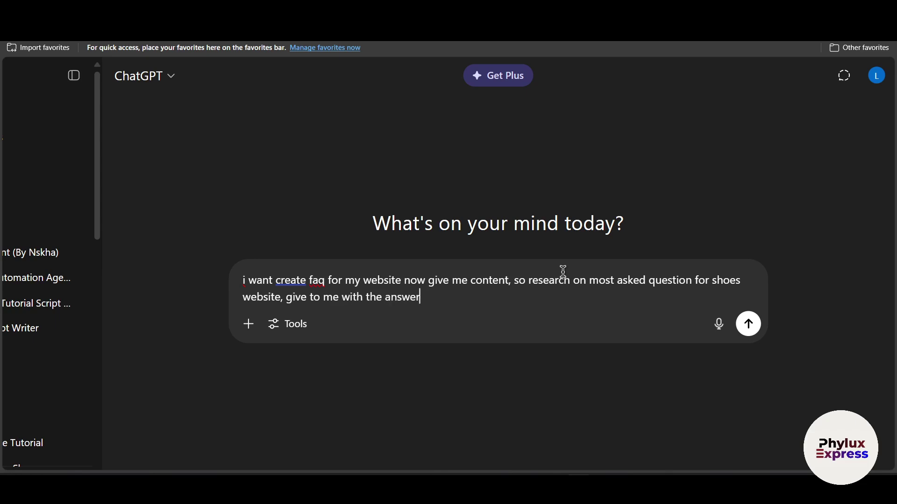
{"action": "key", "text": "Return"}
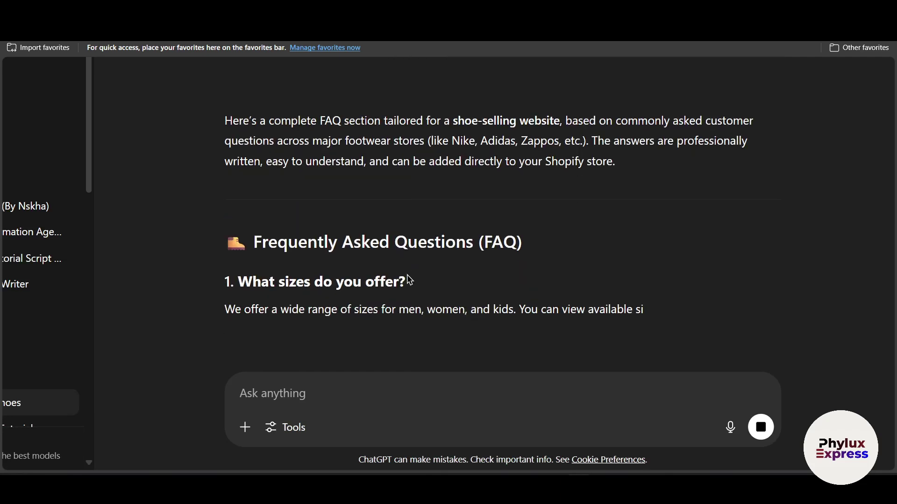
Select the first question, "What sizes do you offer?", without its number in ChatGPT's reply and return to the Shopify theme editor.
{"action": "triple_click", "coordinate": [394, 274]}
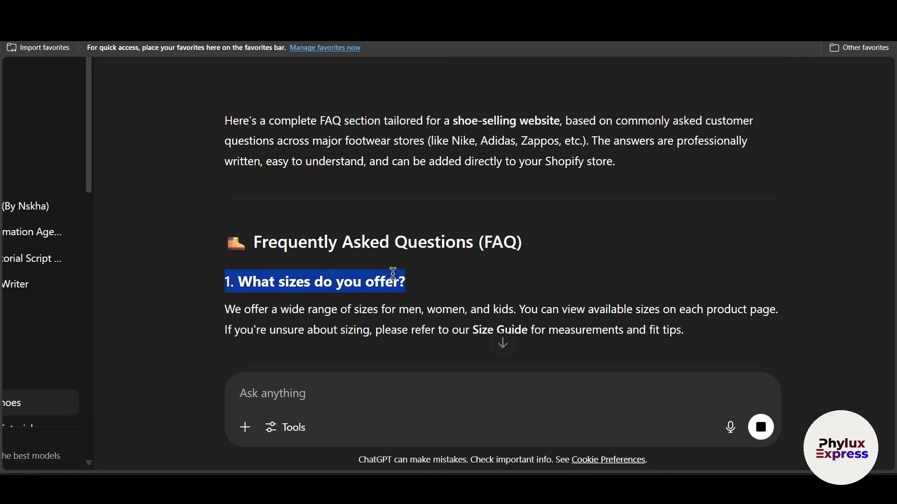
{"action": "left_click", "coordinate": [245, 281]}
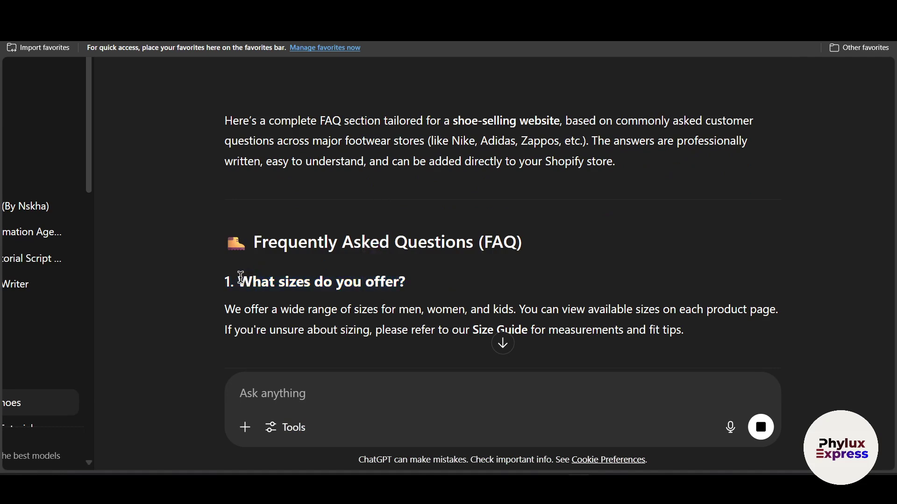
{"action": "left_click_drag", "start_coordinate": [238, 278], "coordinate": [458, 287]}
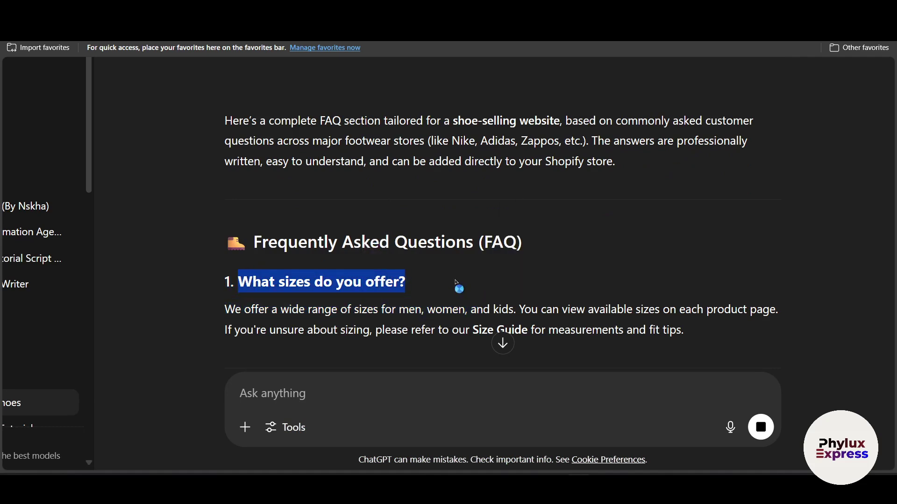
{"action": "key", "text": "alt+Tab"}
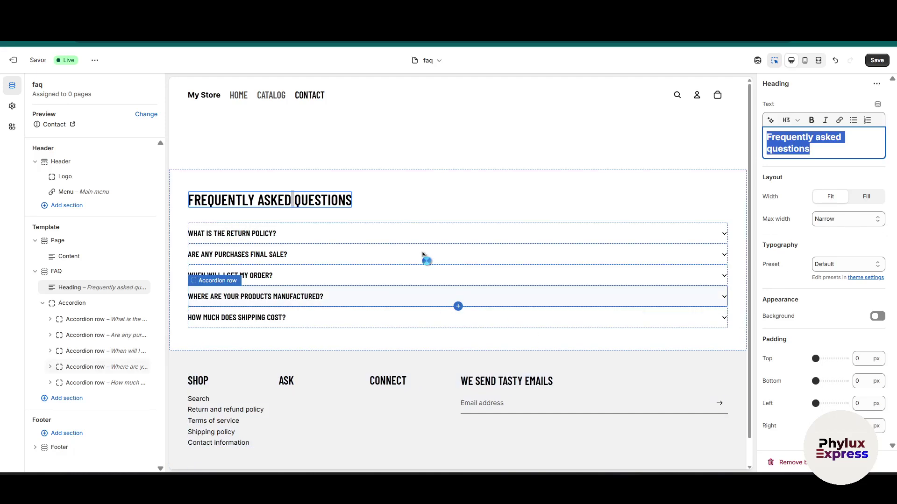
Examine the "What is the return policy?" accordion row's settings, icon options and answer text.
{"action": "left_click", "coordinate": [412, 237]}
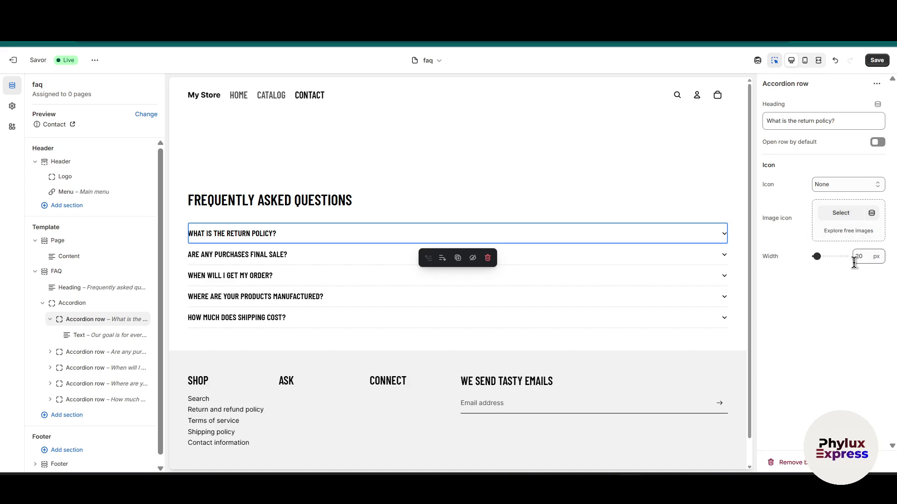
{"action": "left_click", "coordinate": [847, 185]}
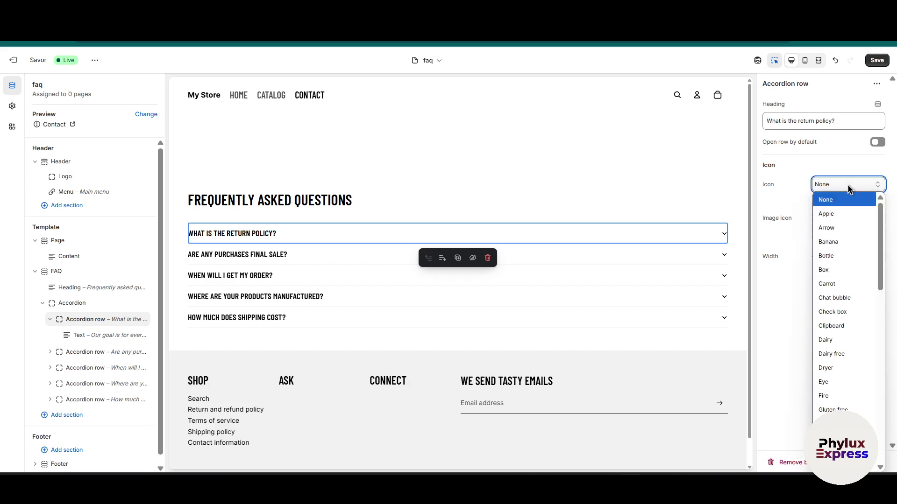
{"action": "left_click", "coordinate": [847, 184]}
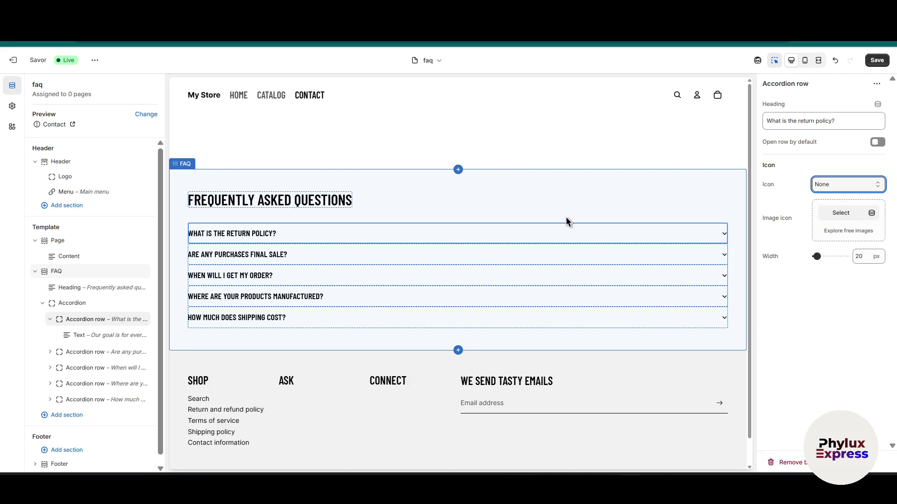
{"action": "left_click", "coordinate": [479, 231]}
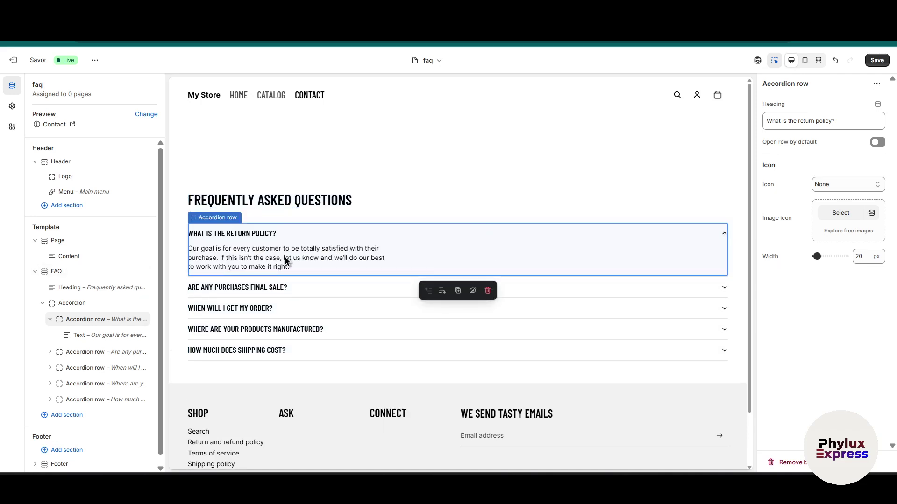
{"action": "left_click", "coordinate": [286, 258]}
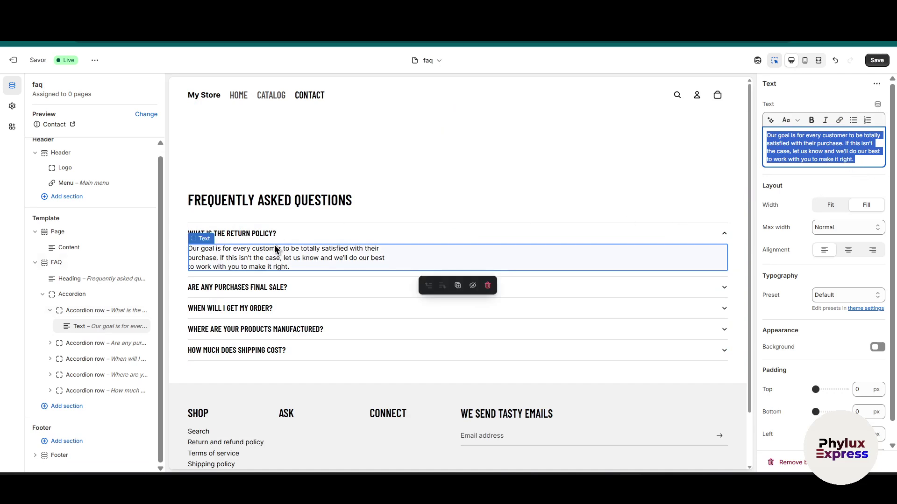
{"action": "left_click", "coordinate": [301, 374]}
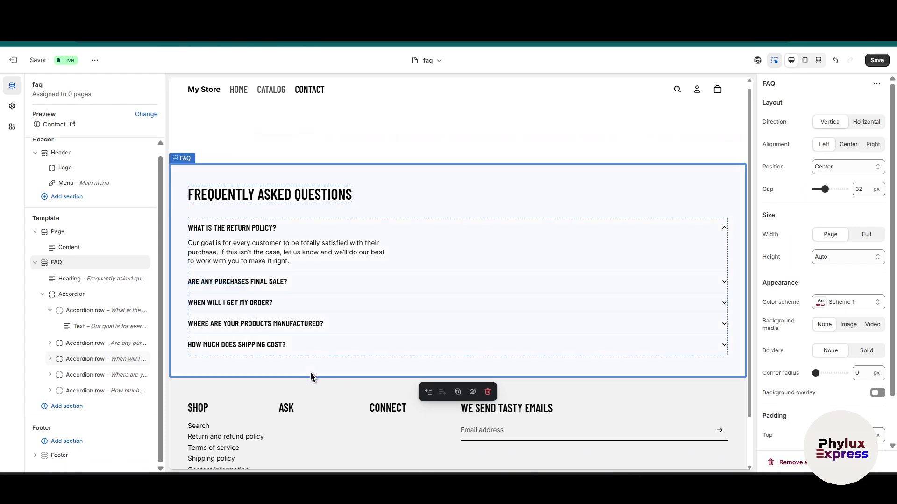
Duplicate the "How much does shipping cost?" accordion row in the FAQ section.
{"action": "left_click", "coordinate": [455, 349]}
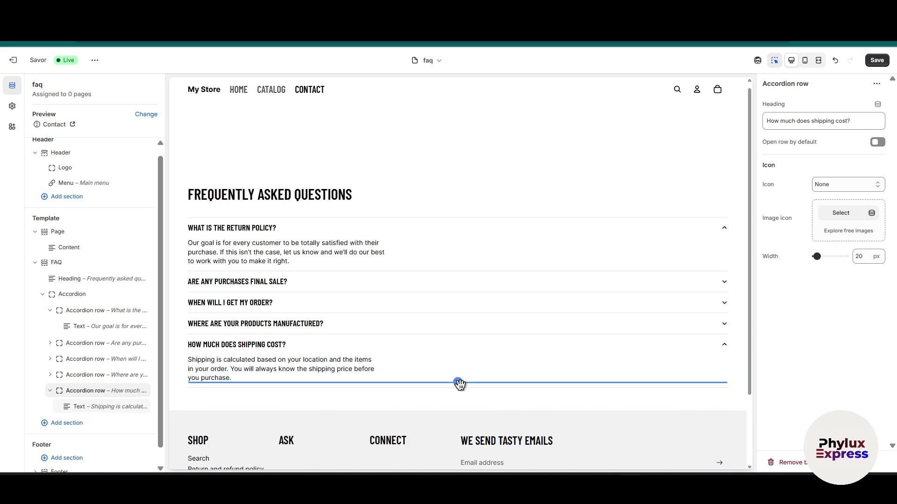
{"action": "left_click", "coordinate": [458, 382]}
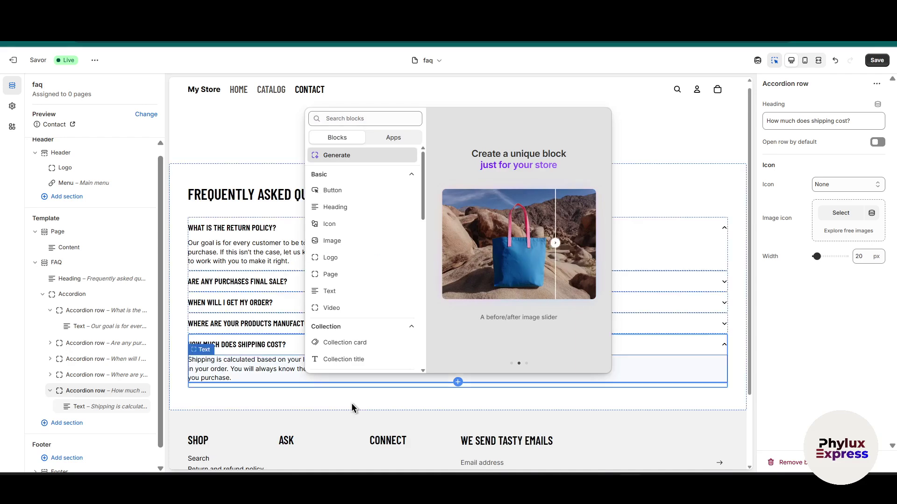
{"action": "left_click", "coordinate": [352, 405]}
{"action": "right_click", "coordinate": [304, 353]}
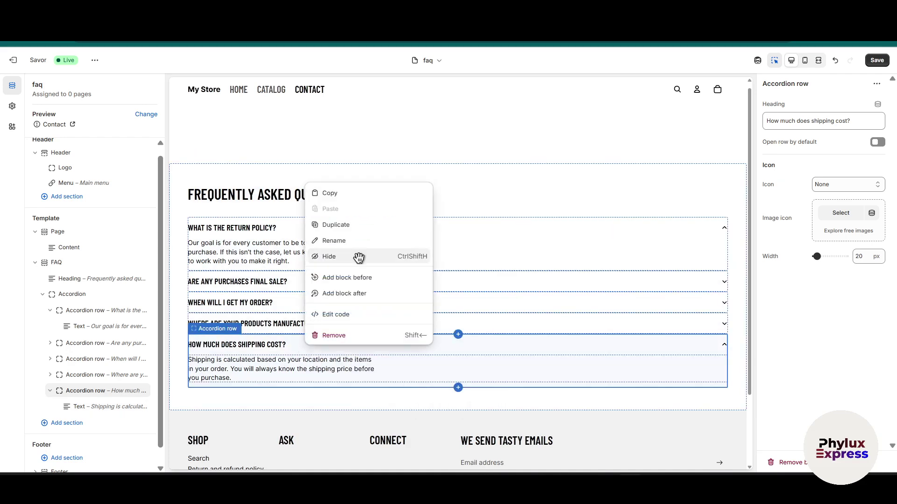
{"action": "left_click", "coordinate": [349, 227]}
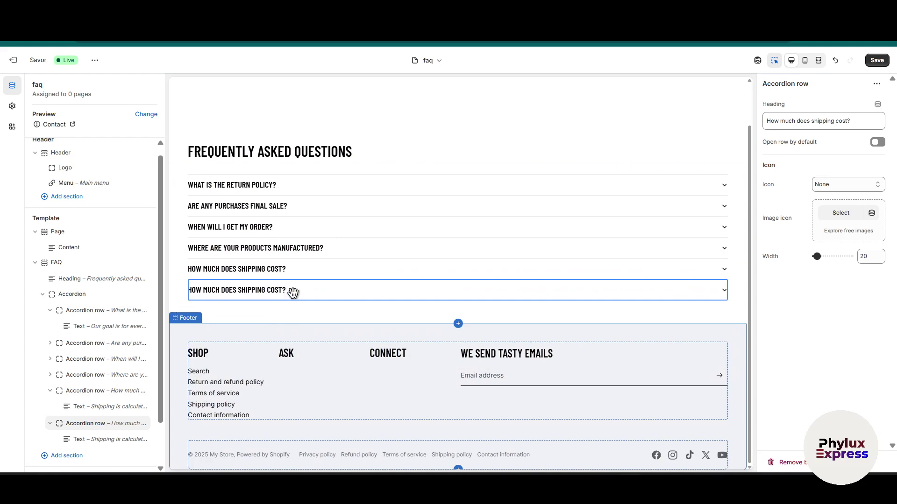
Set the duplicated accordion row's heading to "Frequently asked questions".
{"action": "left_click", "coordinate": [292, 291]}
{"action": "left_click", "coordinate": [295, 291]}
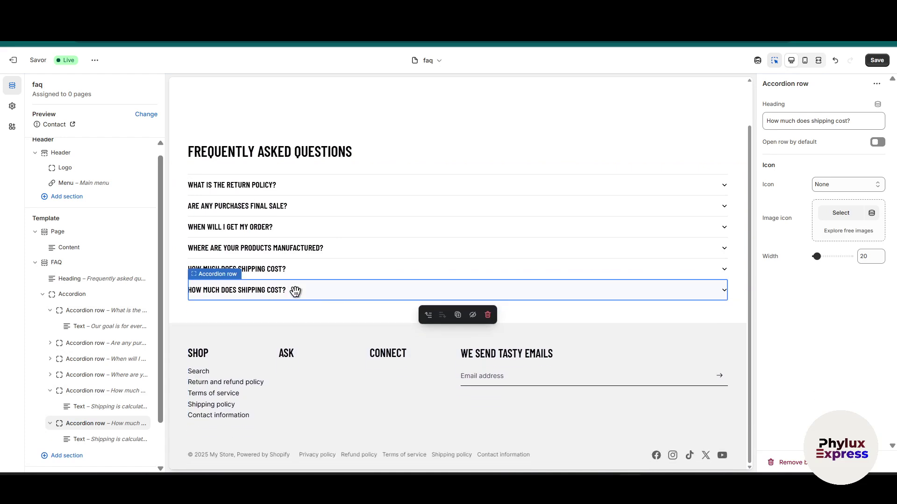
{"action": "left_click", "coordinate": [834, 117]}
{"action": "triple_click", "coordinate": [833, 117]}
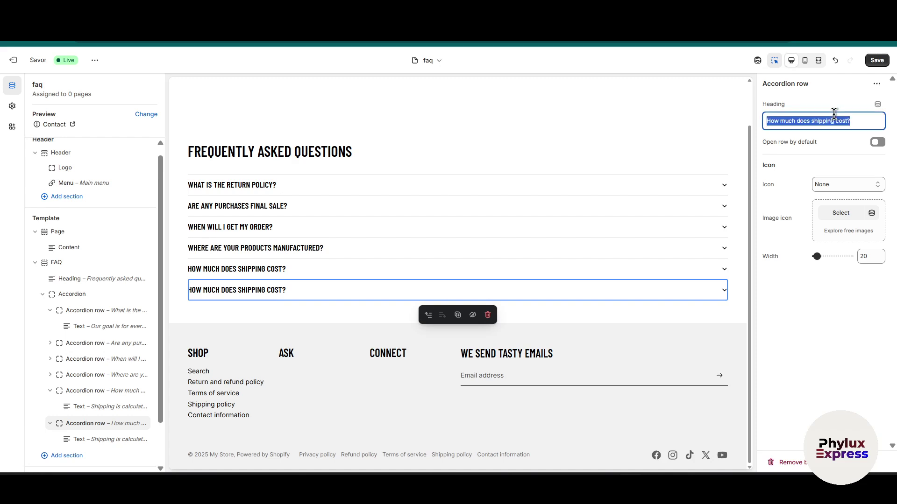
{"action": "type", "text": "Frequently asked questions"}
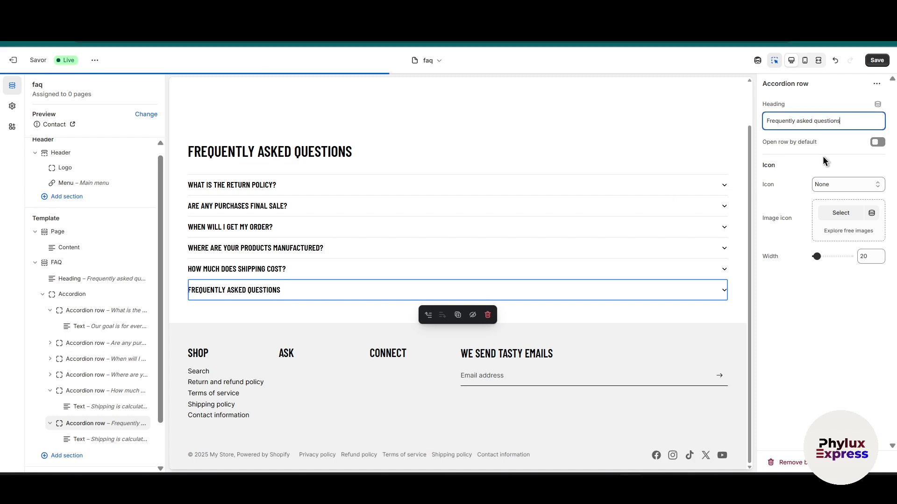
Copy "What sizes do you offer?" from ChatGPT's reply and make it the duplicated accordion row's heading in the Shopify theme editor.
{"action": "left_click", "coordinate": [578, 490]}
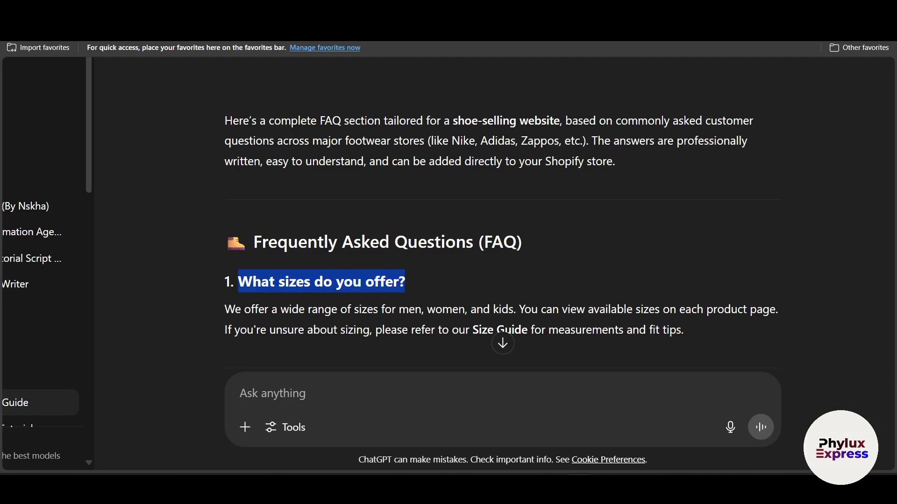
{"action": "right_click", "coordinate": [386, 280]}
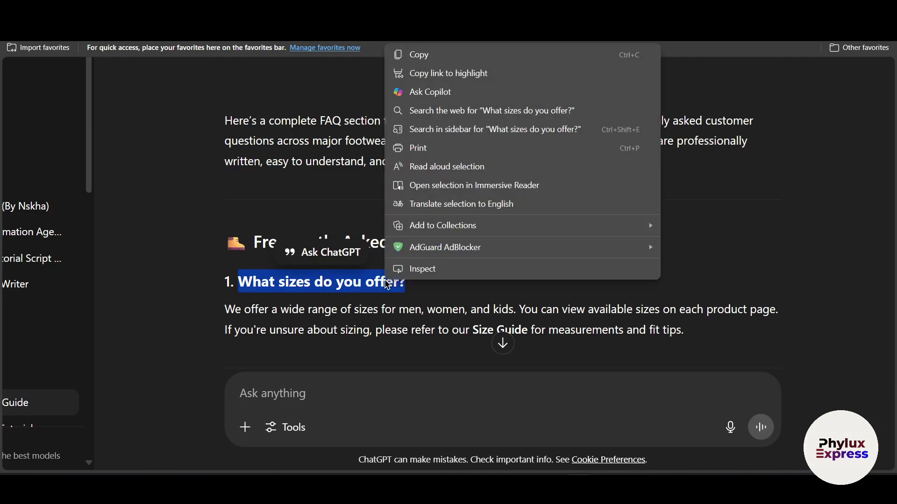
{"action": "left_click", "coordinate": [416, 53]}
{"action": "key", "text": "alt+Tab"}
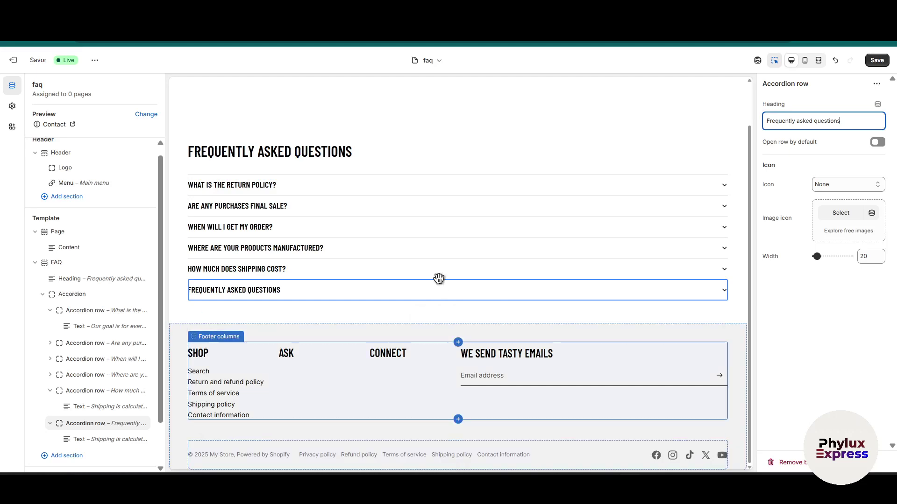
{"action": "key", "text": "ctrl+a"}
{"action": "key", "text": "ctrl+v"}
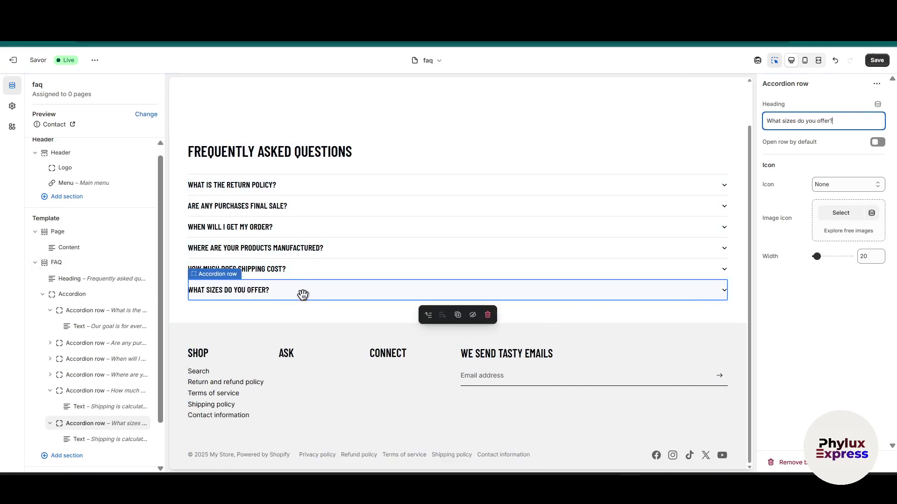
Replace the "What sizes do you offer?" row's answer text with the answer to that question copied from ChatGPT's reply.
{"action": "left_click", "coordinate": [306, 290]}
{"action": "left_click", "coordinate": [306, 290]}
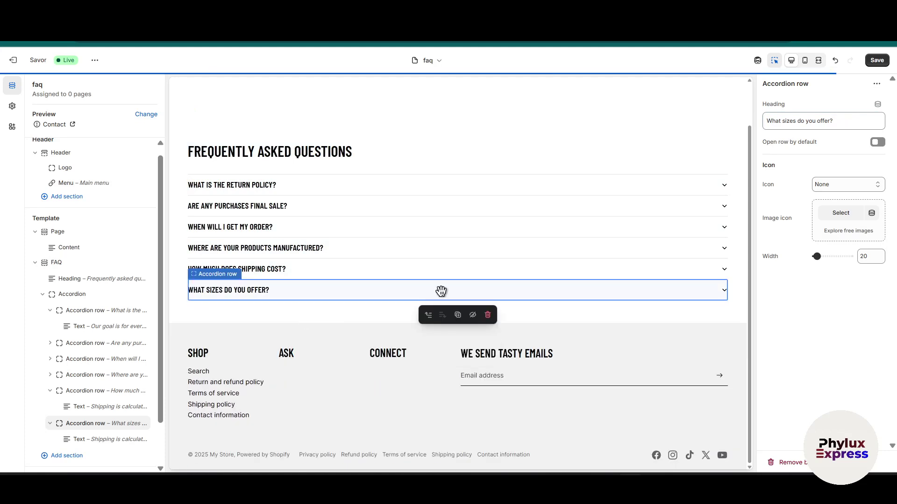
{"action": "left_click", "coordinate": [273, 291]}
{"action": "left_click", "coordinate": [266, 311]}
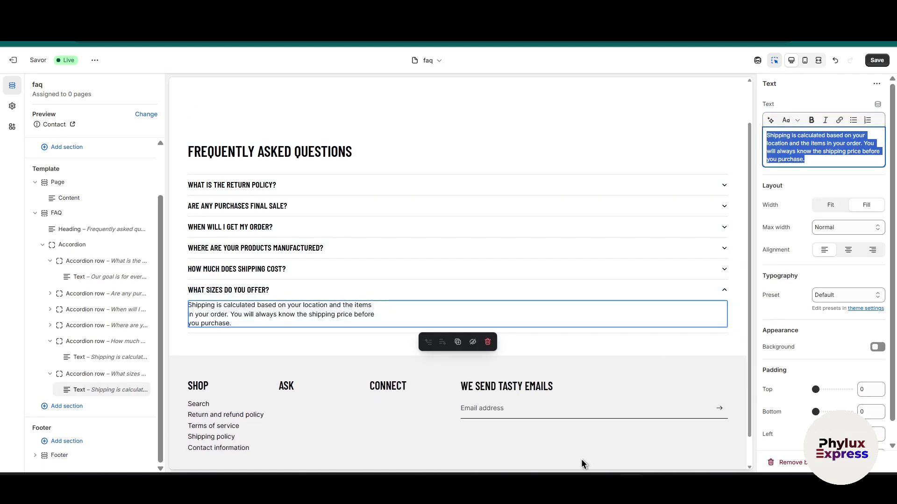
{"action": "left_click", "coordinate": [579, 486]}
{"action": "scroll", "coordinate": [664, 285], "scroll_direction": "down", "scroll_amount": 2}
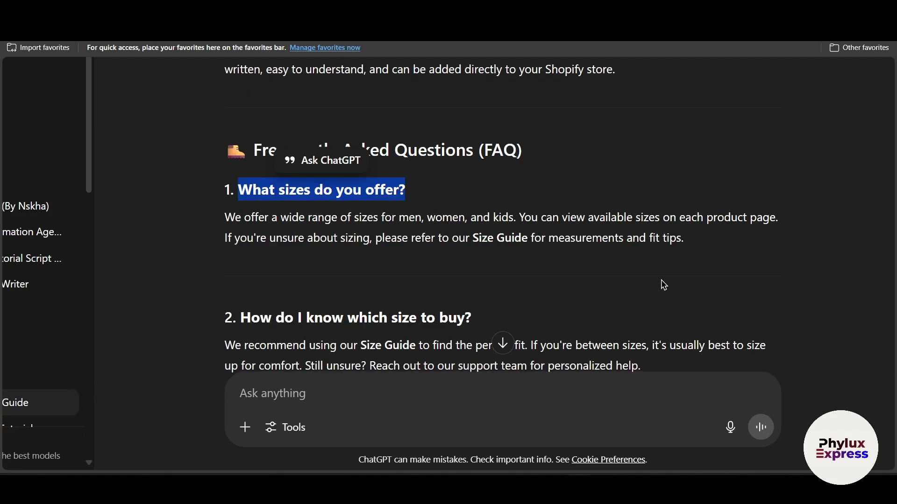
{"action": "left_click_drag", "start_coordinate": [692, 244], "coordinate": [225, 217]}
{"action": "right_click", "coordinate": [265, 223]}
{"action": "left_click", "coordinate": [285, 233]}
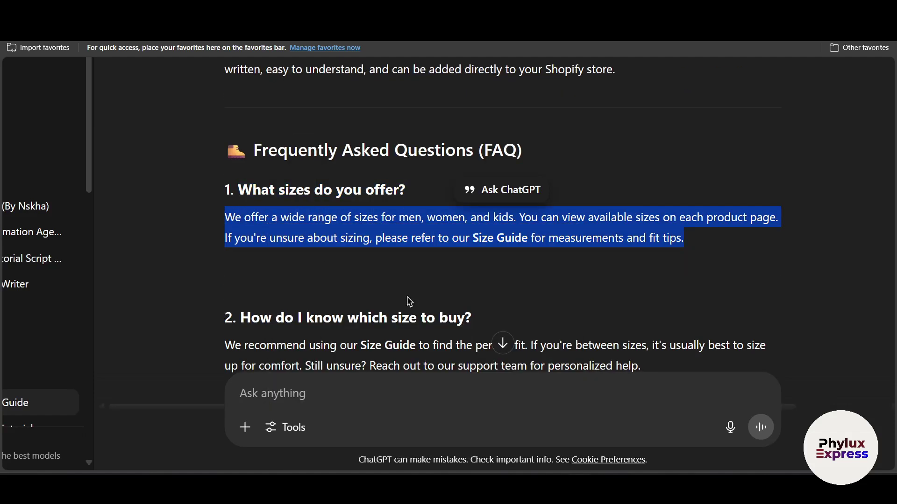
{"action": "left_click", "coordinate": [654, 488]}
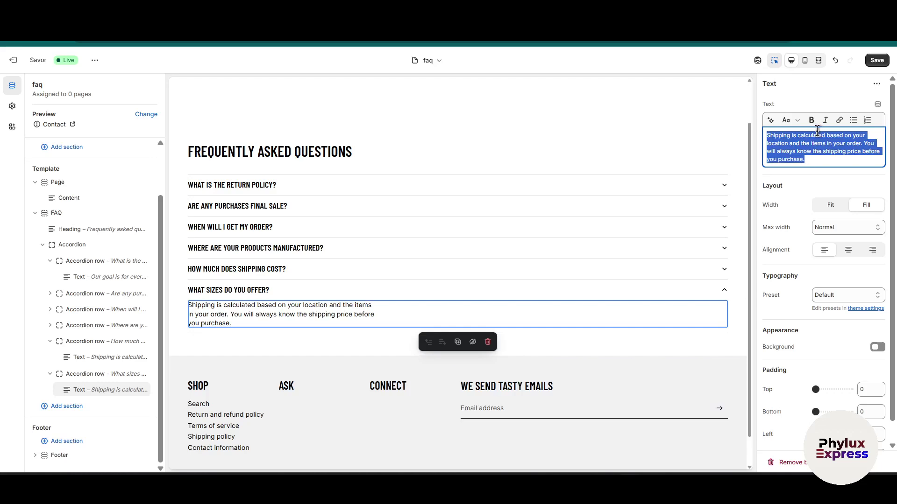
{"action": "key", "text": "ctrl+v"}
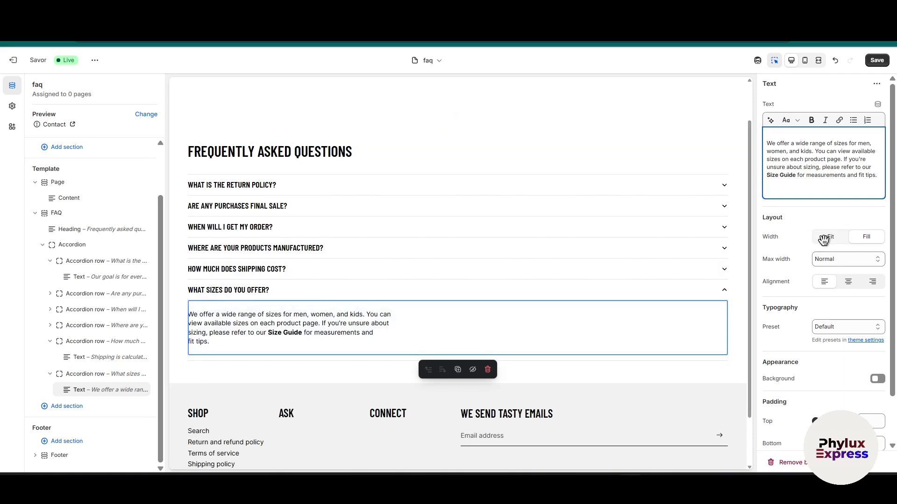
{"action": "scroll", "coordinate": [824, 239], "scroll_direction": "down", "scroll_amount": 1}
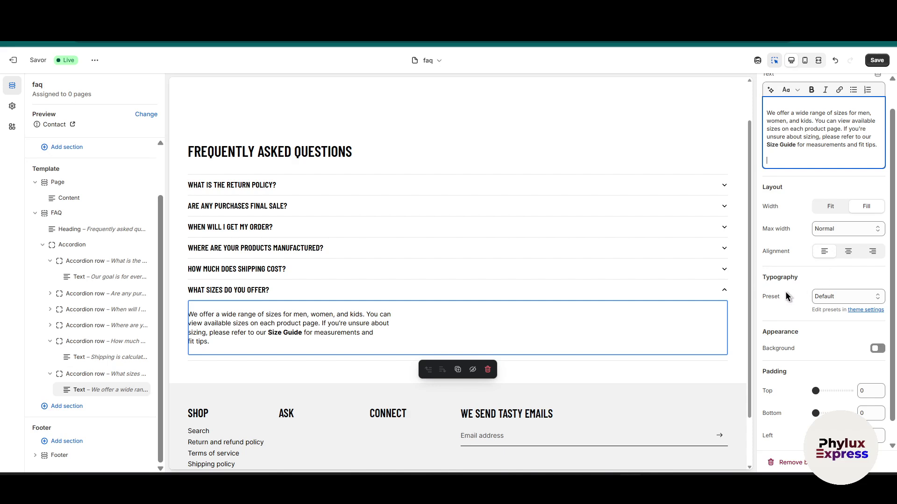
Review the FAQ template's layout, checking the shipping cost accordion row and the Page and FAQ sections.
{"action": "scroll", "coordinate": [810, 340], "scroll_direction": "down", "scroll_amount": 1}
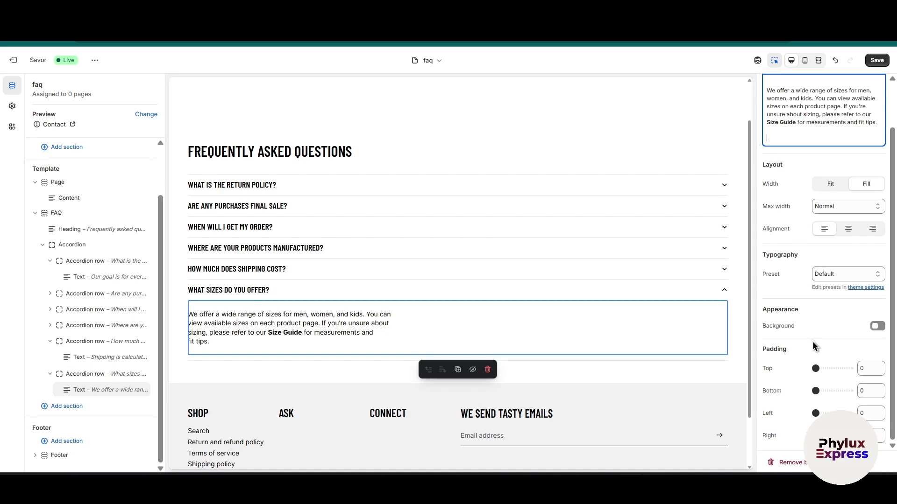
{"action": "left_click", "coordinate": [656, 269]}
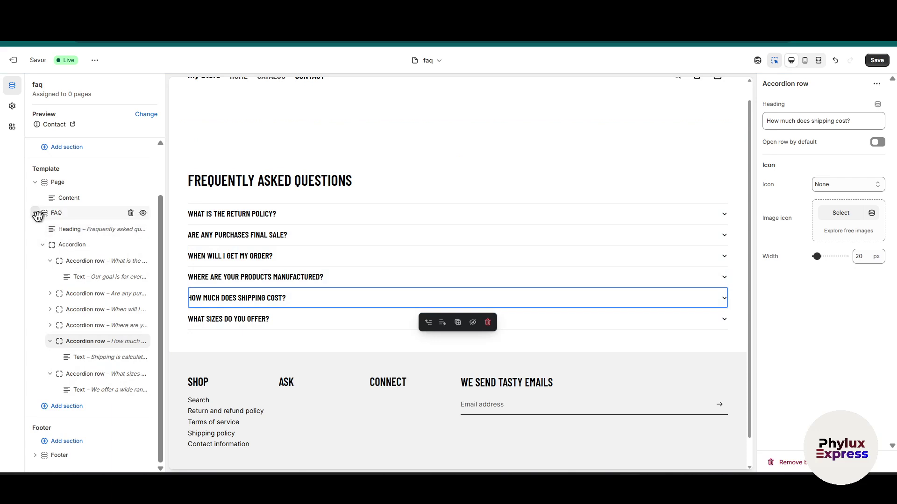
{"action": "scroll", "coordinate": [37, 214], "scroll_direction": "up", "scroll_amount": 2}
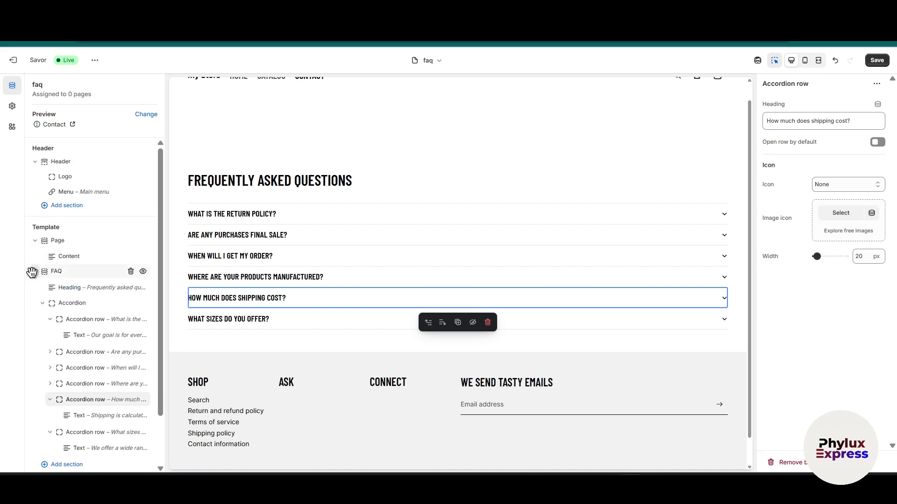
{"action": "left_click_drag", "start_coordinate": [31, 274], "coordinate": [30, 270]}
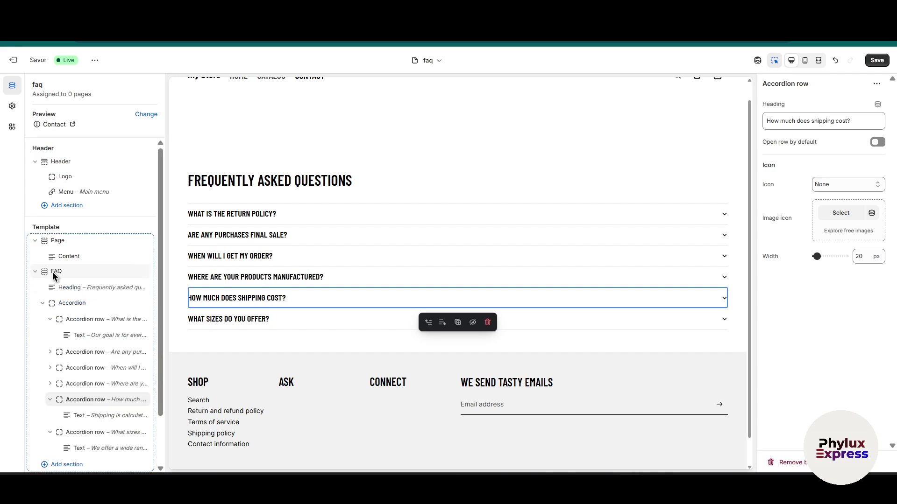
{"action": "scroll", "coordinate": [59, 337], "scroll_direction": "down", "scroll_amount": 2}
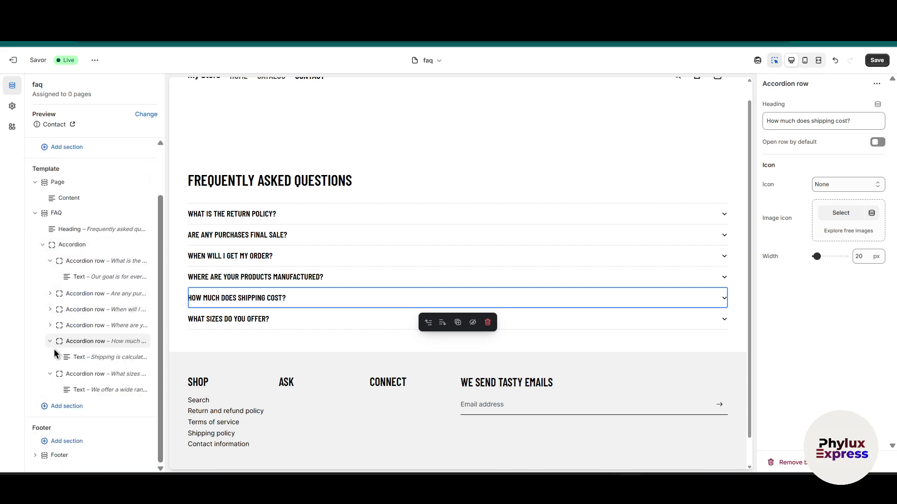
{"action": "scroll", "coordinate": [428, 123], "scroll_direction": "up", "scroll_amount": 1}
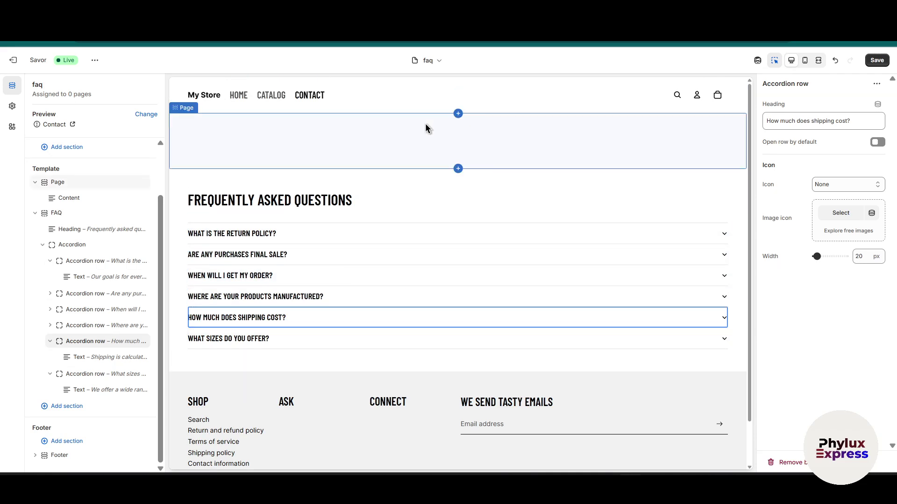
{"action": "left_click", "coordinate": [397, 130]}
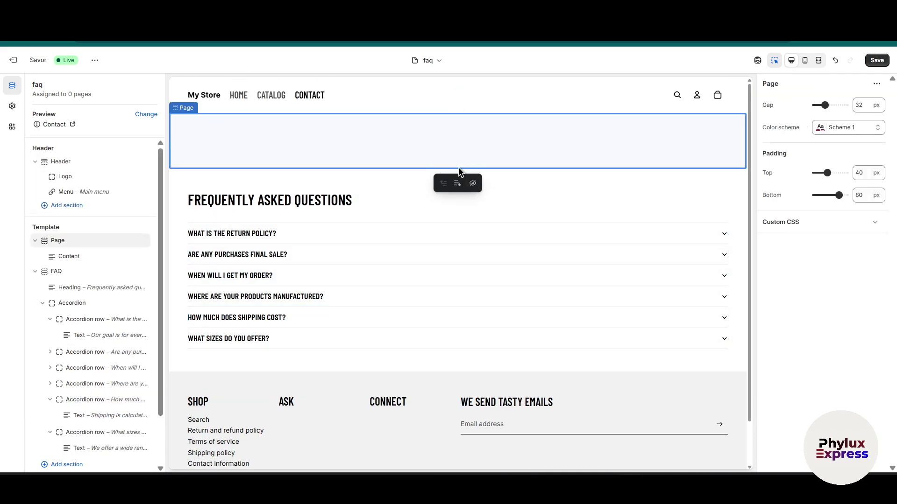
{"action": "left_click", "coordinate": [522, 176]}
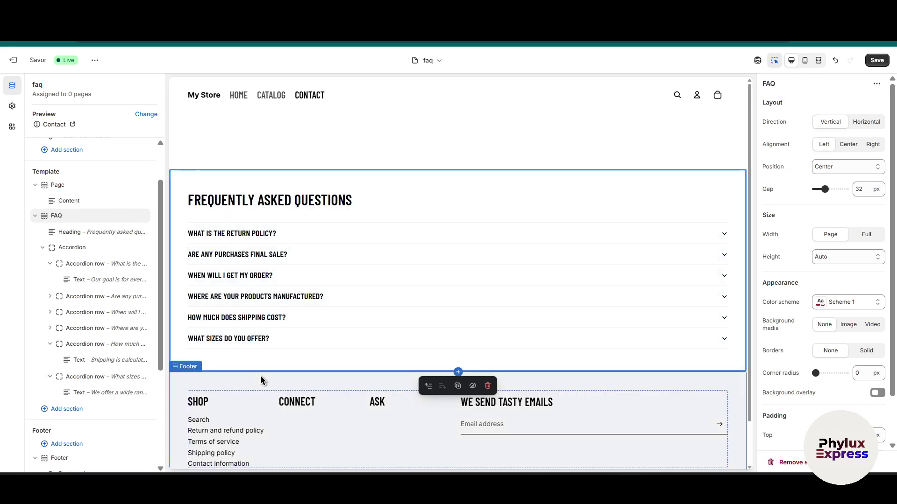
Remove the Footer section below the FAQ section.
{"action": "scroll", "coordinate": [324, 387], "scroll_direction": "down", "scroll_amount": 1}
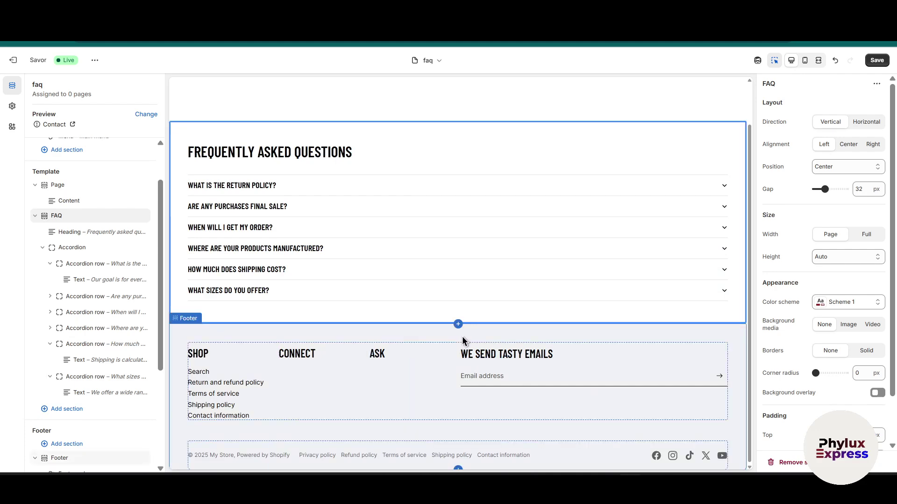
{"action": "left_click", "coordinate": [432, 345]}
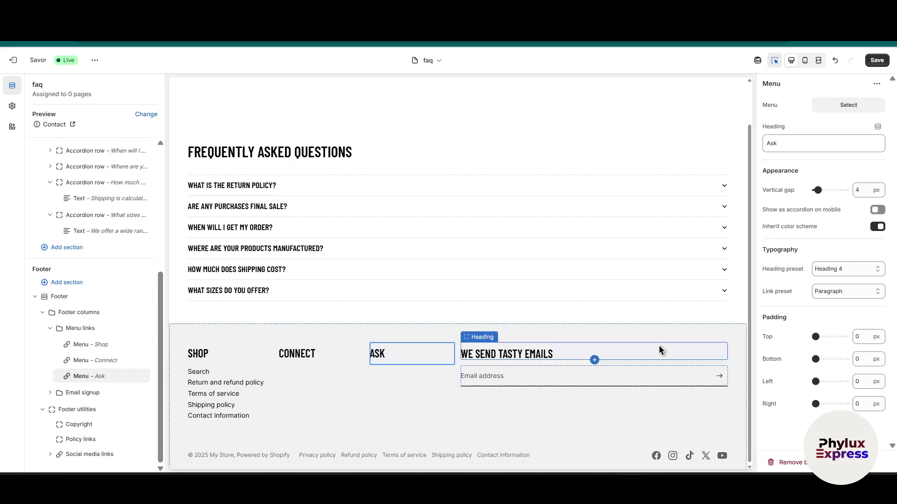
{"action": "right_click", "coordinate": [731, 348]}
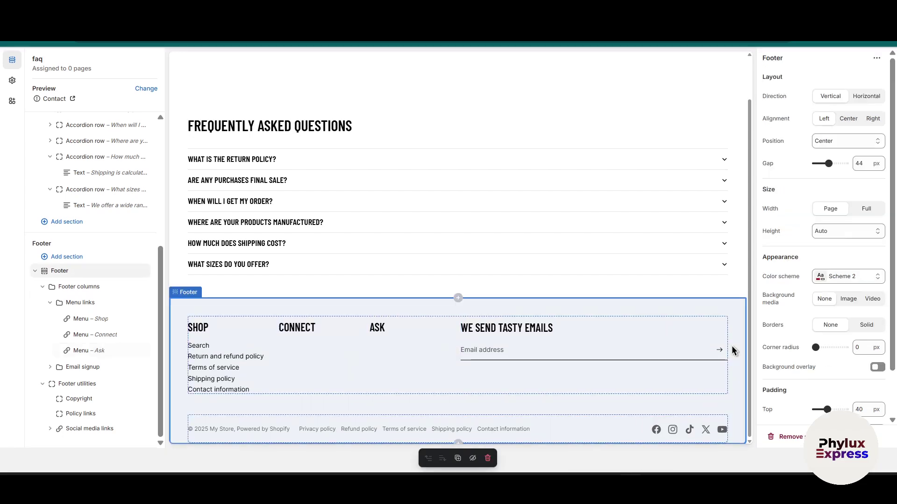
{"action": "left_click", "coordinate": [761, 332]}
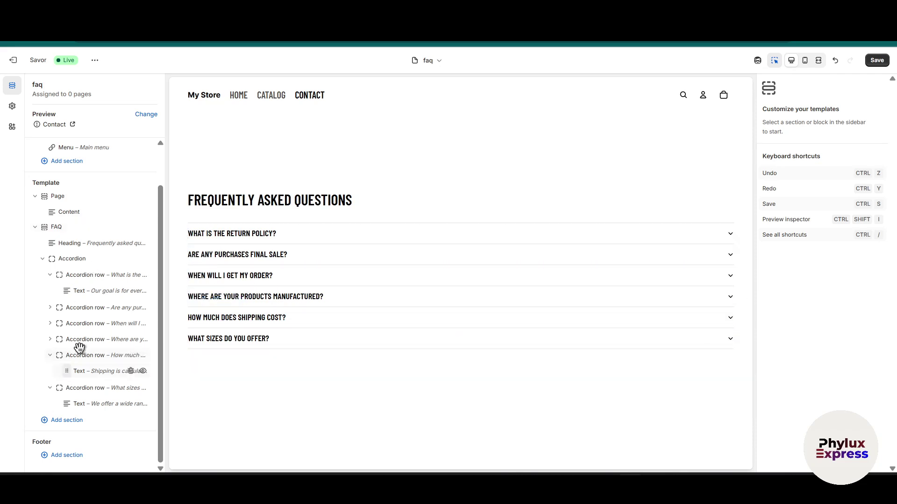
Add an Email signup section to the template below the FAQ section.
{"action": "left_click", "coordinate": [57, 426]}
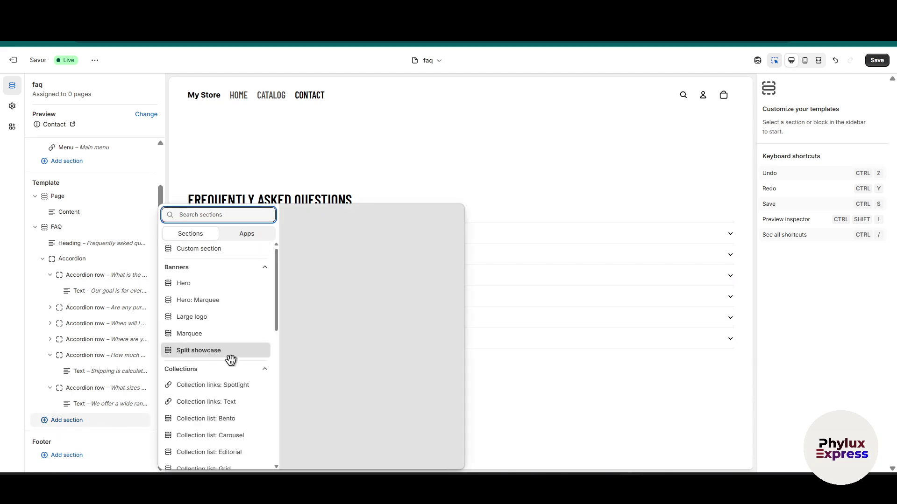
{"action": "scroll", "coordinate": [230, 360], "scroll_direction": "down", "scroll_amount": 6}
{"action": "scroll", "coordinate": [231, 360], "scroll_direction": "down", "scroll_amount": 3}
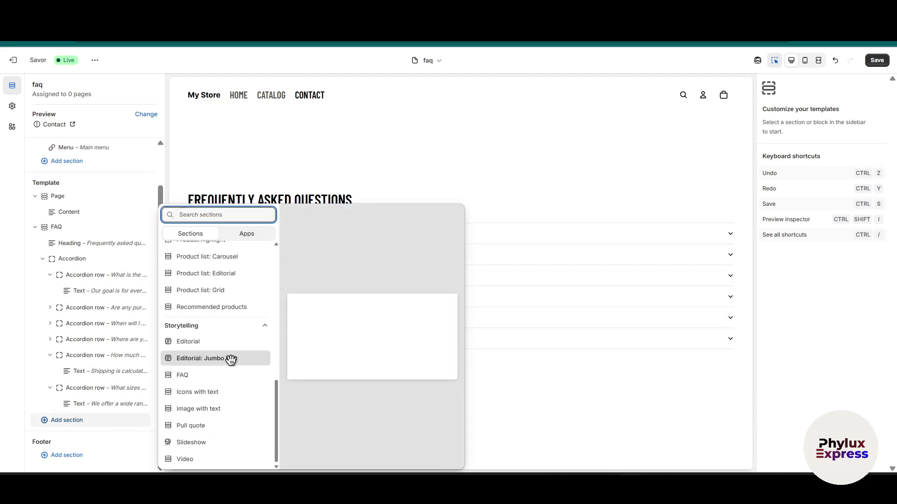
{"action": "scroll", "coordinate": [225, 384], "scroll_direction": "up", "scroll_amount": 3}
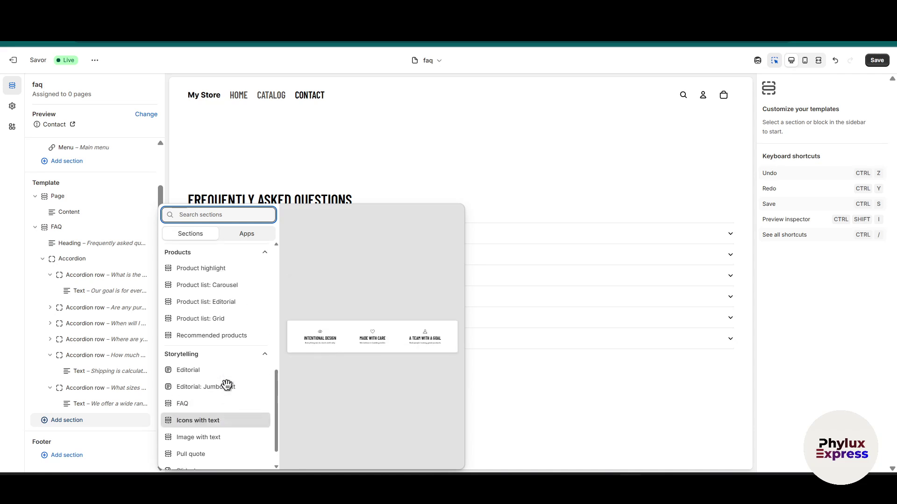
{"action": "scroll", "coordinate": [226, 384], "scroll_direction": "up", "scroll_amount": 2}
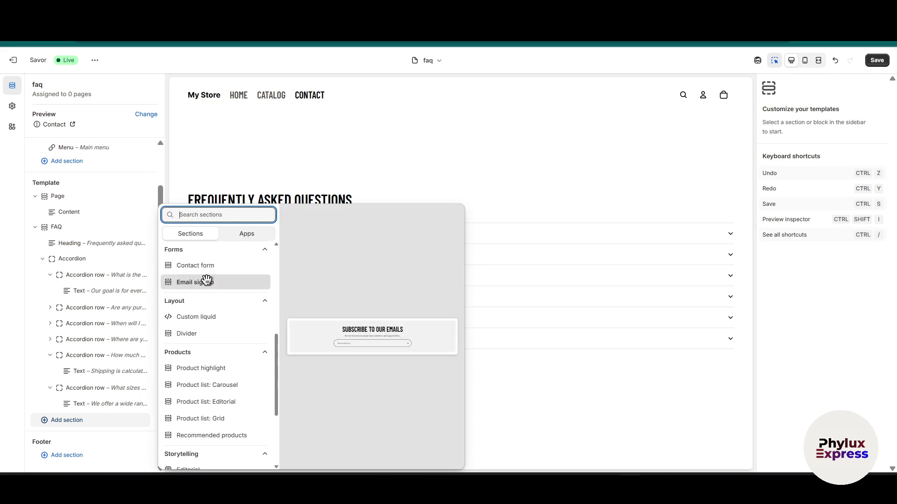
{"action": "left_click", "coordinate": [206, 282]}
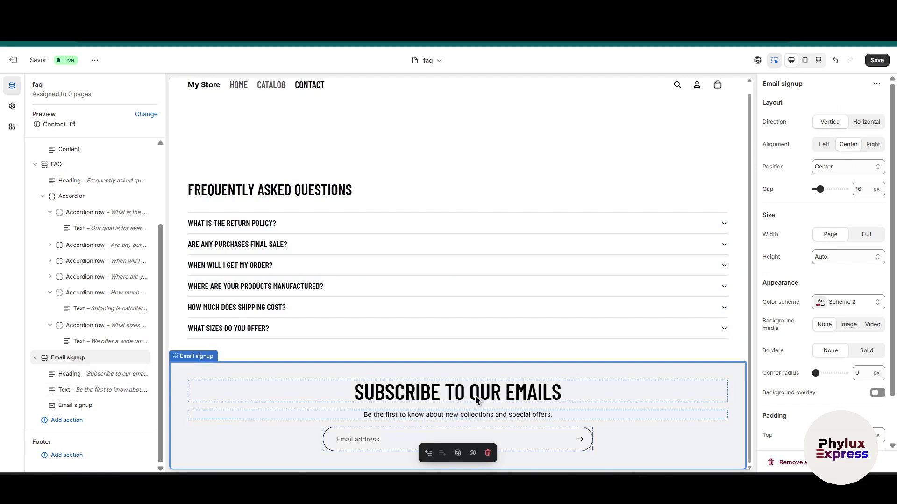
Replace the Email signup section's heading with "If you don't found the answer".
{"action": "double_click", "coordinate": [478, 395]}
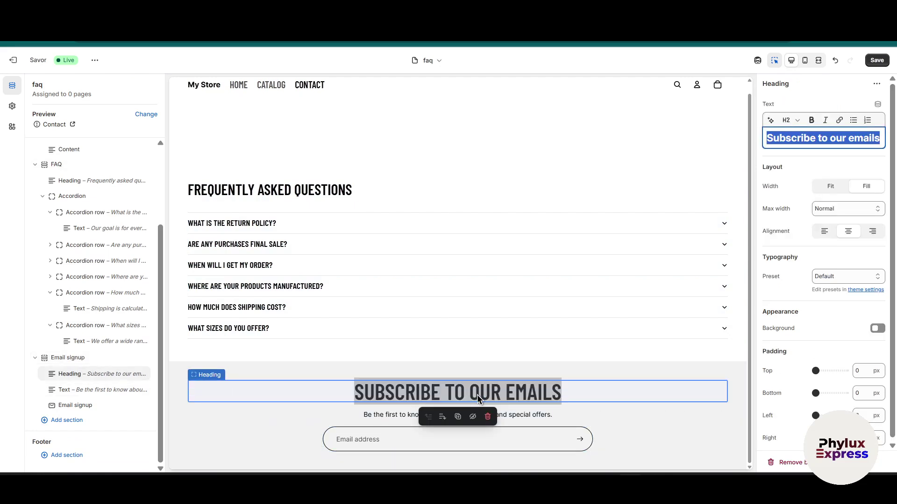
{"action": "key", "text": "BackSpace"}
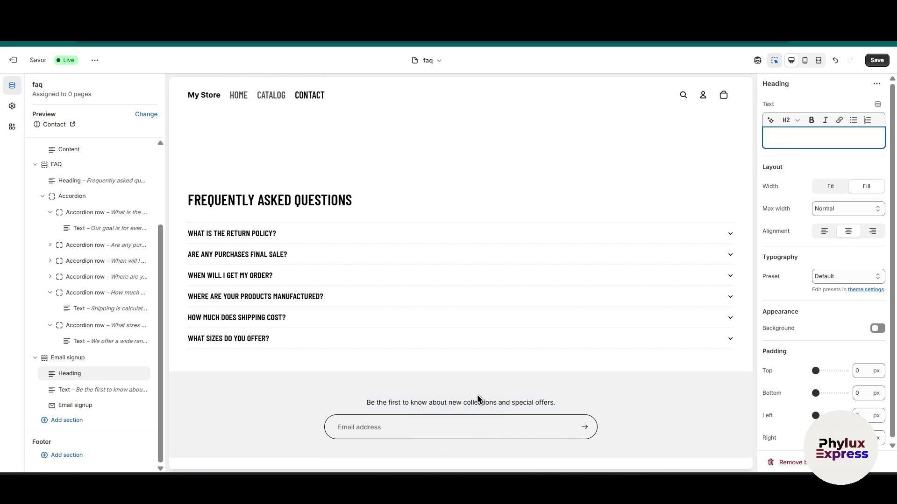
{"action": "type", "text": "If"}
{"action": "type", "text": "you "}
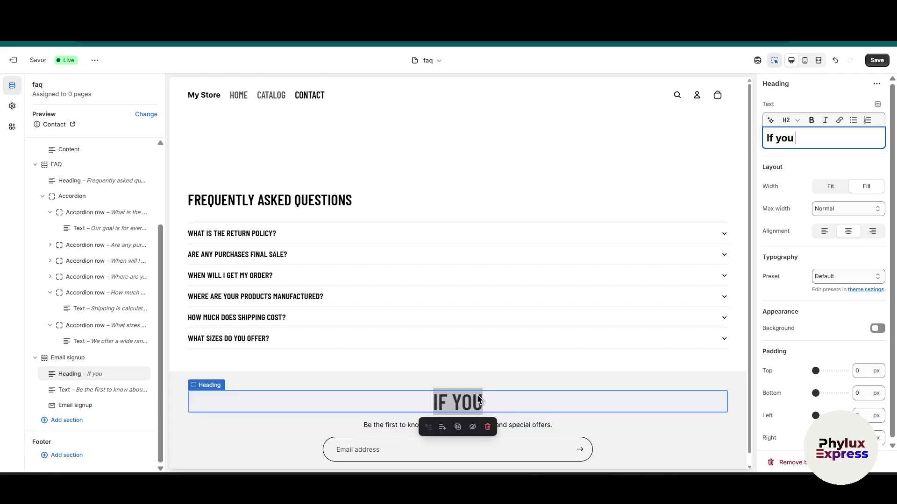
{"action": "type", "text": "don't f"}
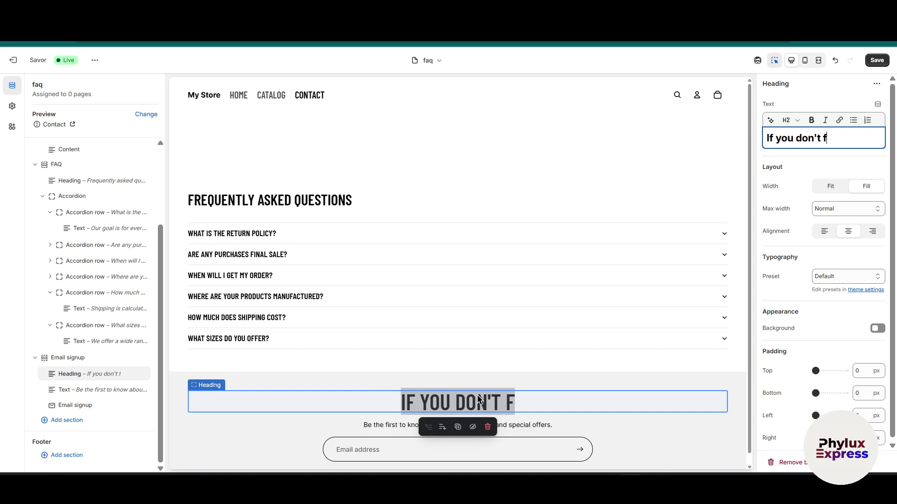
{"action": "type", "text": "ound the answer"}
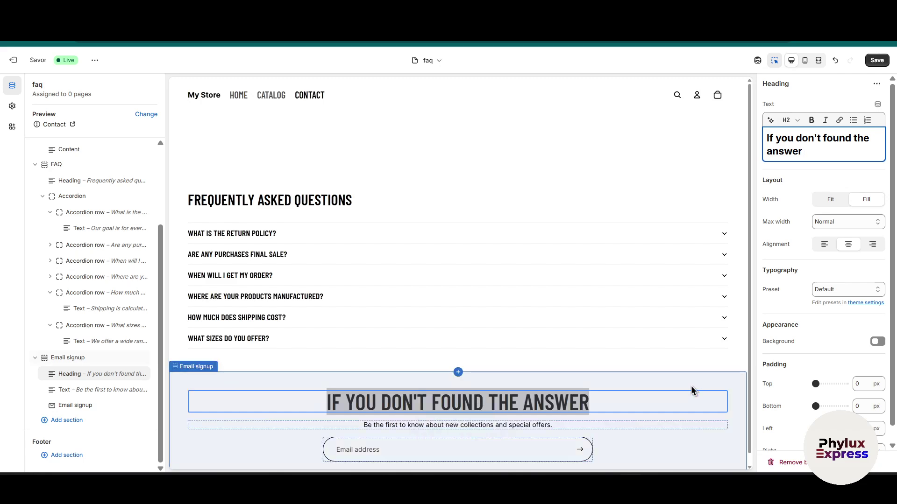
Replace the text under the Email signup section's heading with "you can email us".
{"action": "left_click", "coordinate": [552, 424]}
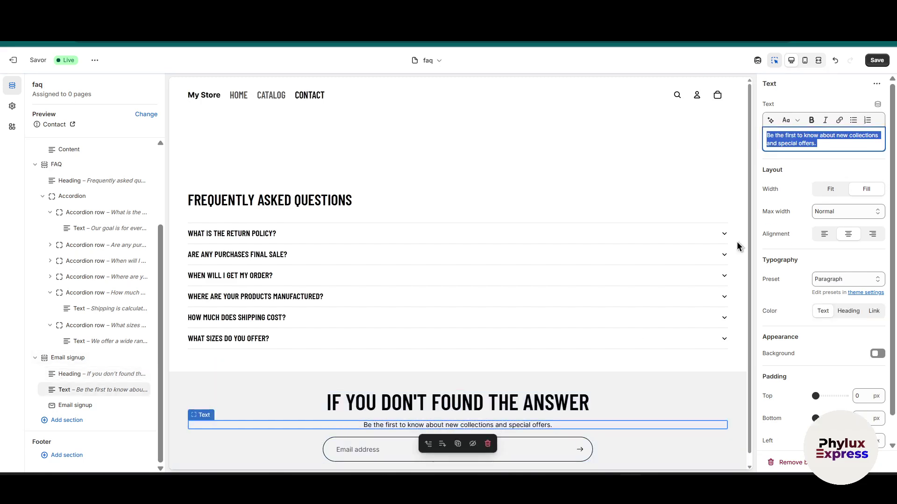
{"action": "type", "text": "you can"}
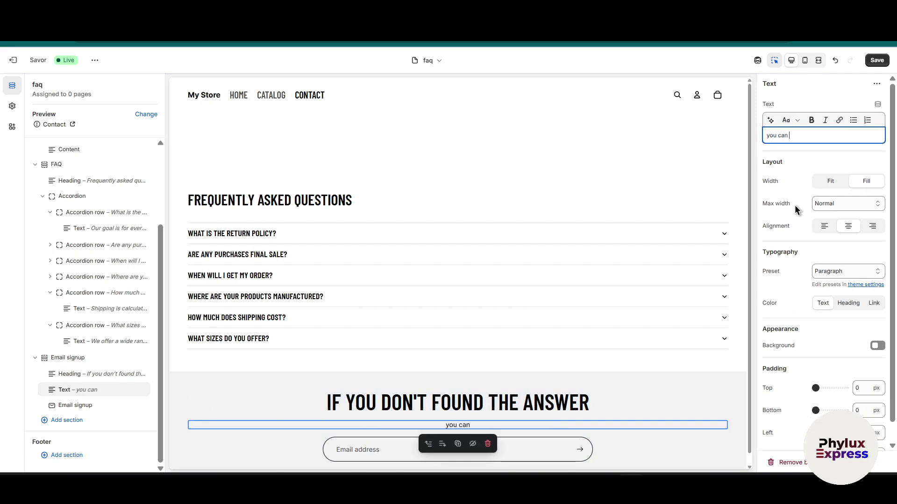
{"action": "type", "text": " email us"}
{"action": "left_click", "coordinate": [668, 310]}
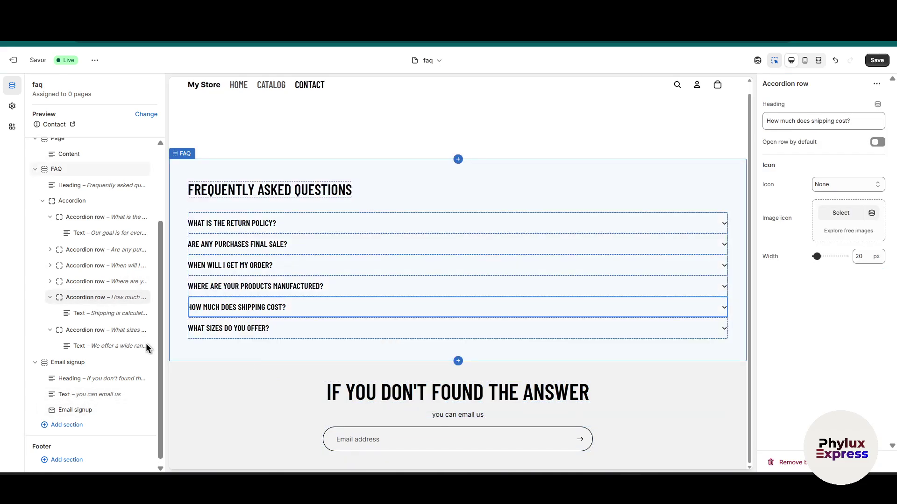
Add an Image with text section to the template below the Email signup section.
{"action": "left_click", "coordinate": [71, 425]}
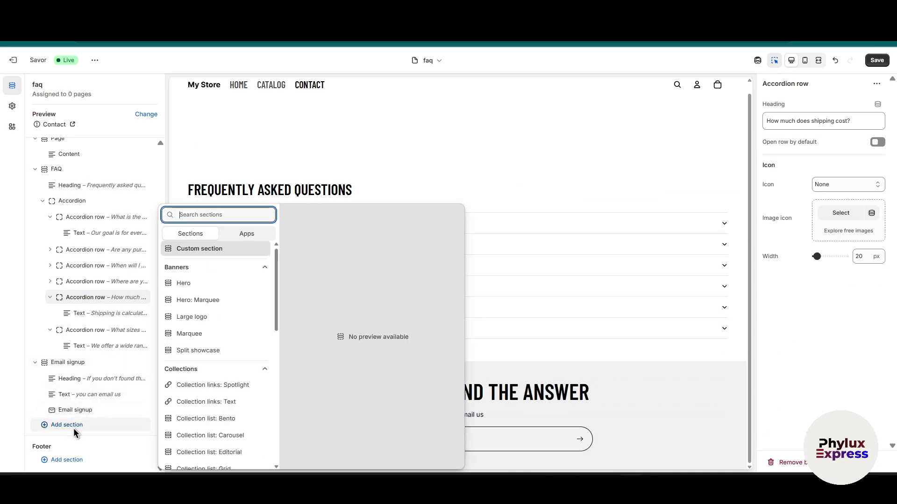
{"action": "scroll", "coordinate": [190, 413], "scroll_direction": "down", "scroll_amount": 4}
{"action": "scroll", "coordinate": [191, 415], "scroll_direction": "down", "scroll_amount": 4}
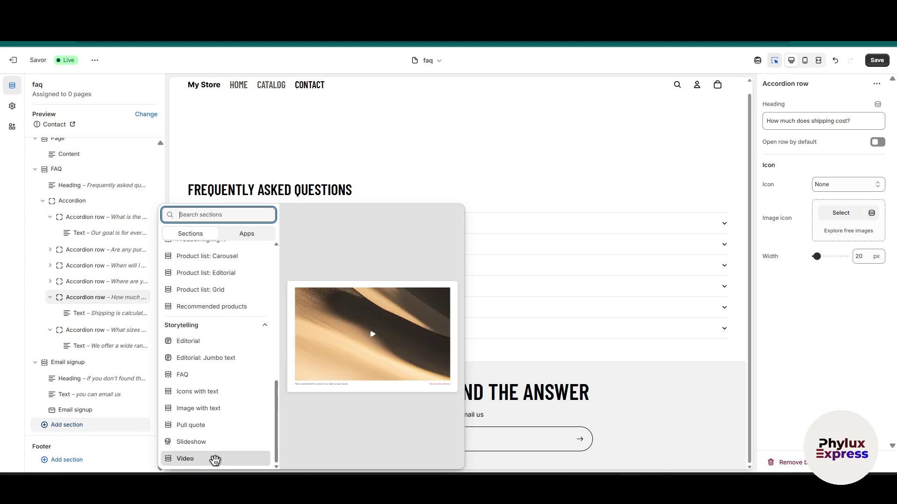
{"action": "left_click", "coordinate": [218, 408]}
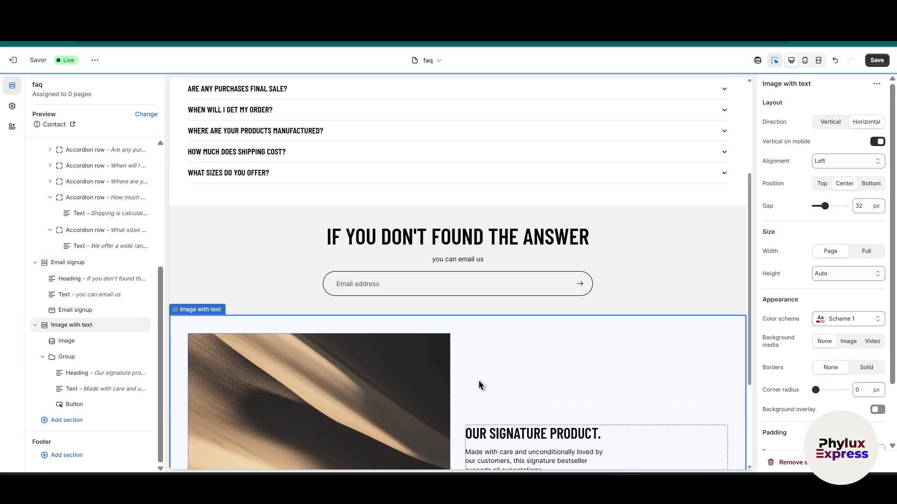
Remove the Email signup section between the FAQ and Image with text sections.
{"action": "scroll", "coordinate": [471, 360], "scroll_direction": "up", "scroll_amount": 3}
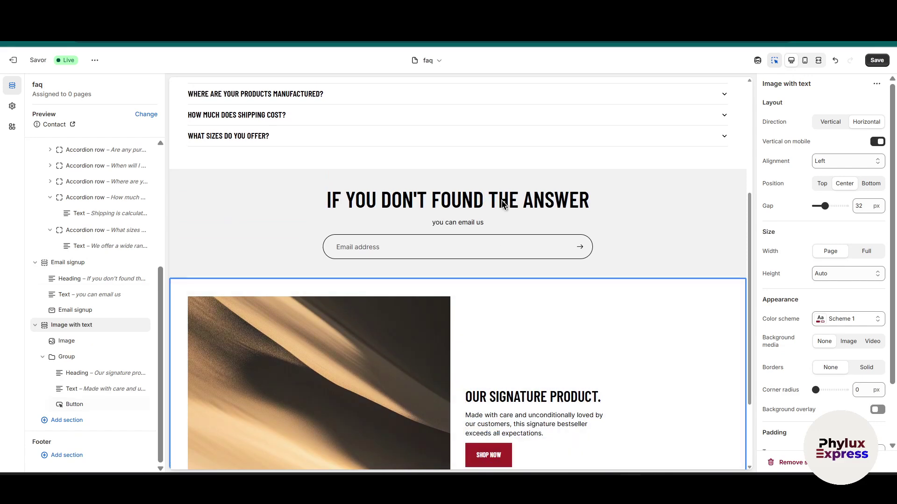
{"action": "left_click_drag", "start_coordinate": [575, 224], "coordinate": [419, 182]}
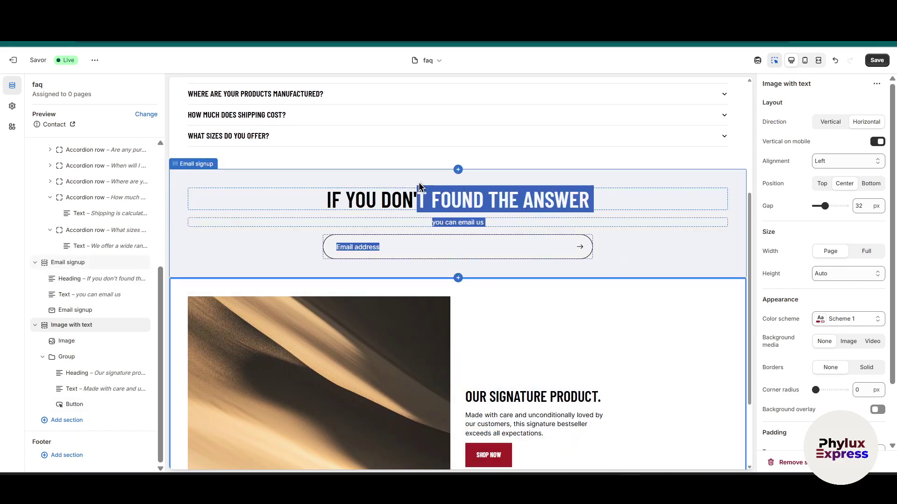
{"action": "right_click", "coordinate": [417, 182]}
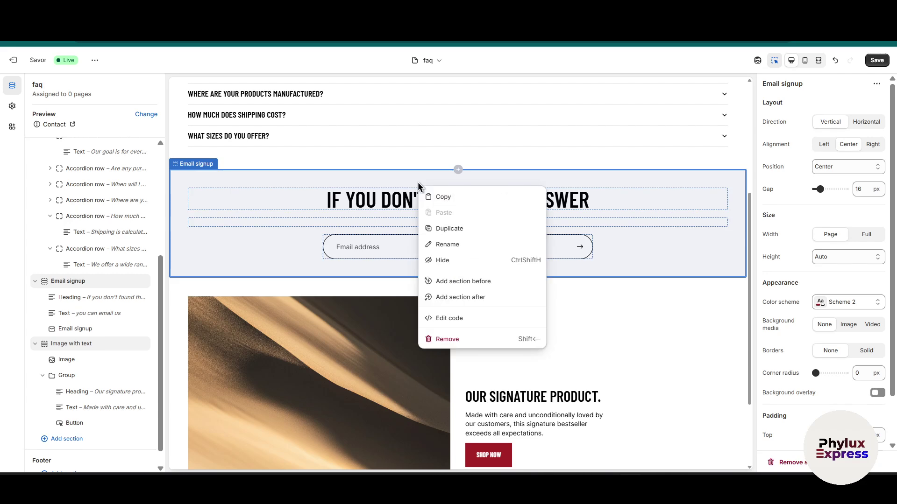
{"action": "left_click", "coordinate": [448, 339]}
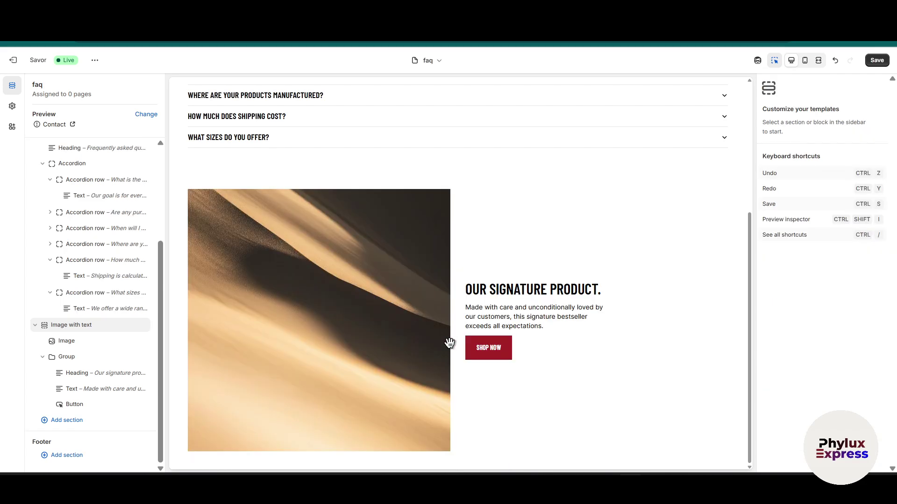
Replace the Image with text section's heading with "Contact Us".
{"action": "left_click", "coordinate": [536, 295]}
{"action": "left_click", "coordinate": [553, 290]}
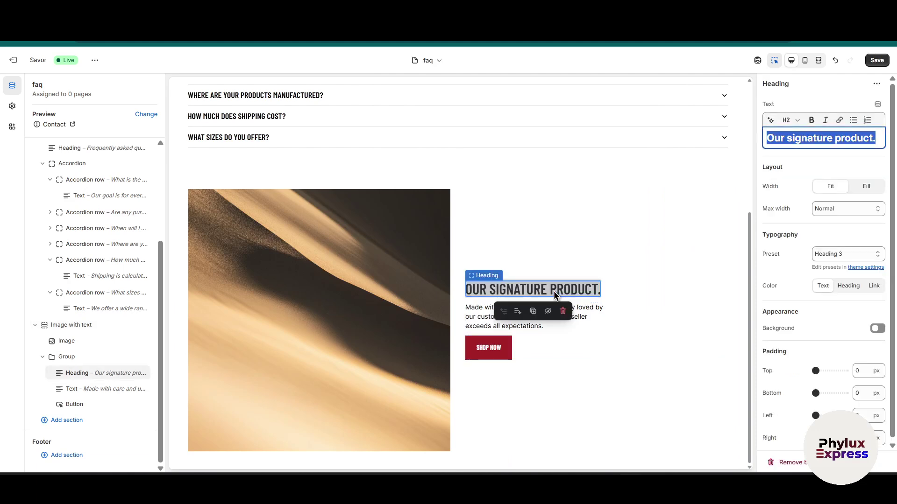
{"action": "type", "text": "Contact Us"}
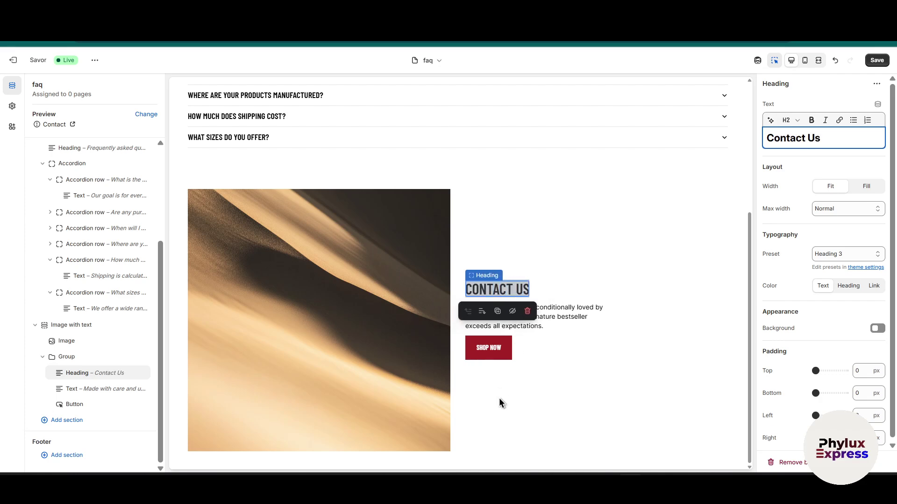
{"action": "left_click", "coordinate": [499, 400]}
Examine the Contact Us section's text settings and the link destination types for its Shop now button.
{"action": "left_click", "coordinate": [532, 296]}
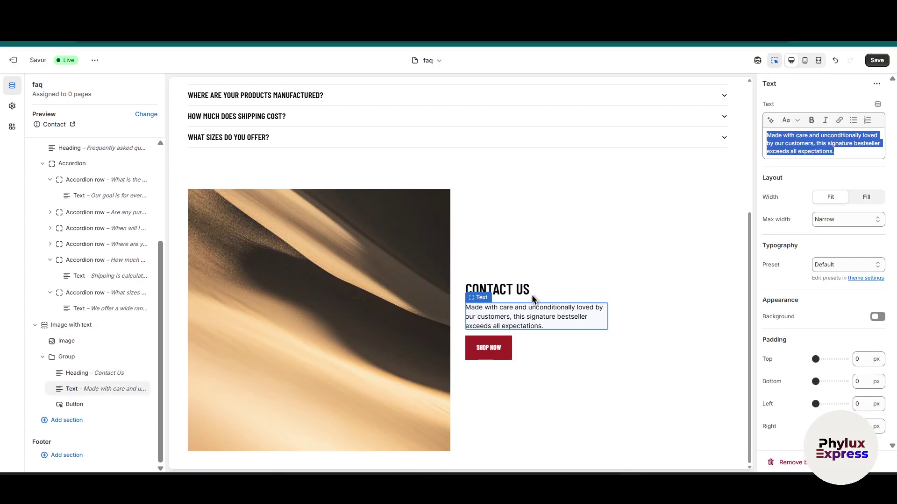
{"action": "left_click", "coordinate": [532, 295]}
{"action": "left_click", "coordinate": [573, 320]}
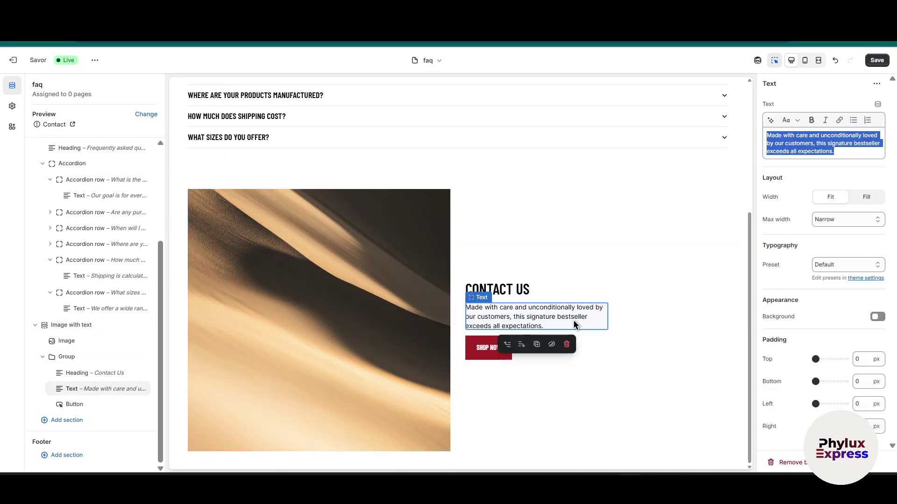
{"action": "left_click", "coordinate": [489, 348]}
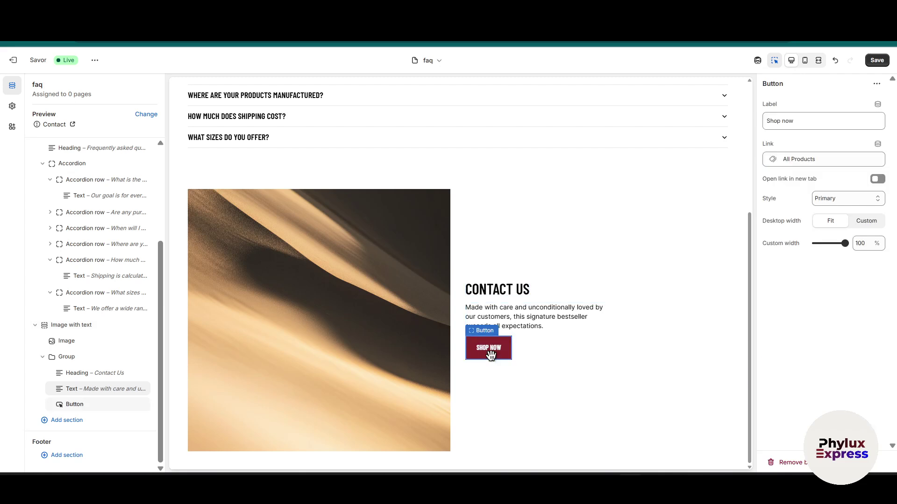
{"action": "left_click", "coordinate": [798, 159]}
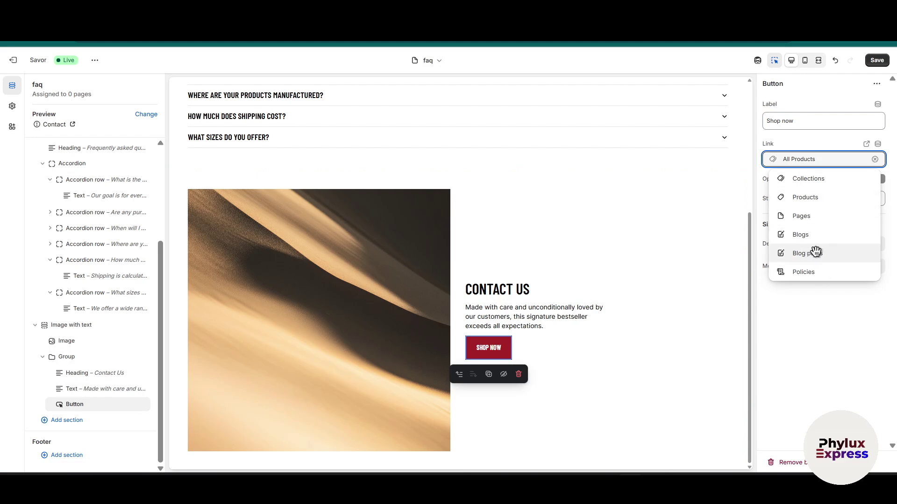
{"action": "left_click", "coordinate": [782, 367]}
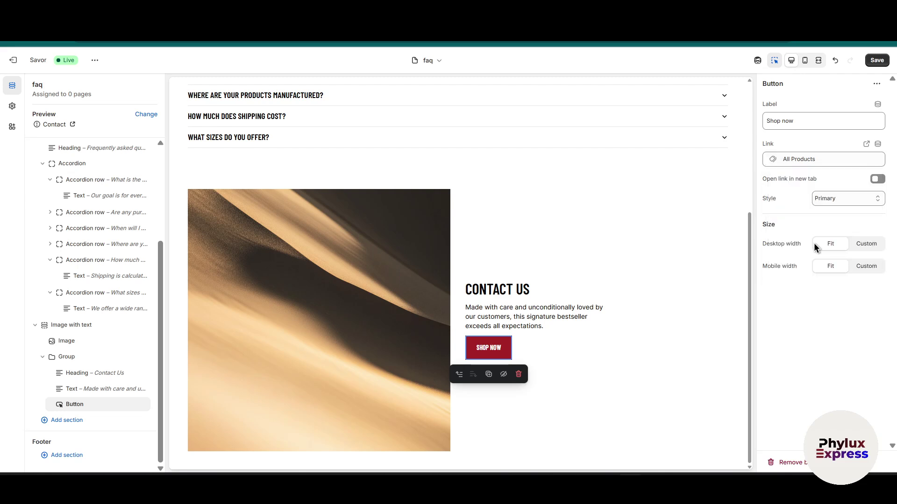
{"action": "left_click", "coordinate": [825, 159]}
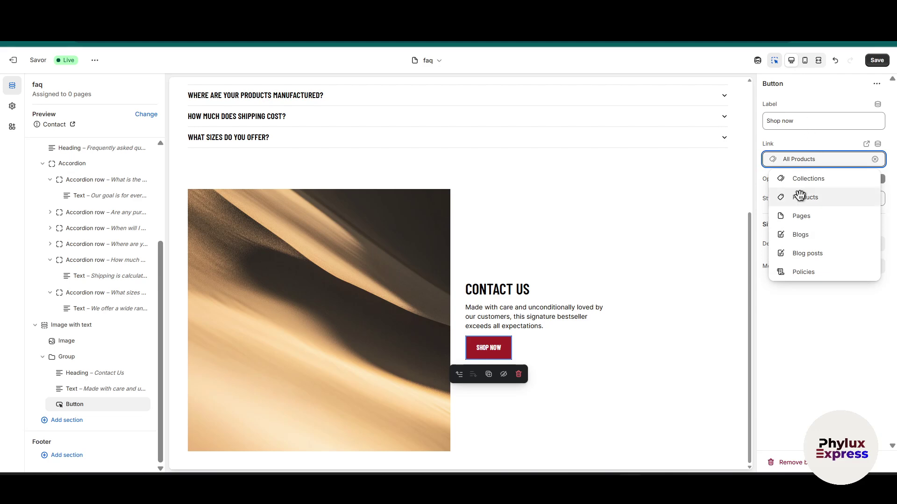
Review the page preview with its Page and FAQ sections, and save the faq template.
{"action": "scroll", "coordinate": [682, 362], "scroll_direction": "up", "scroll_amount": 4}
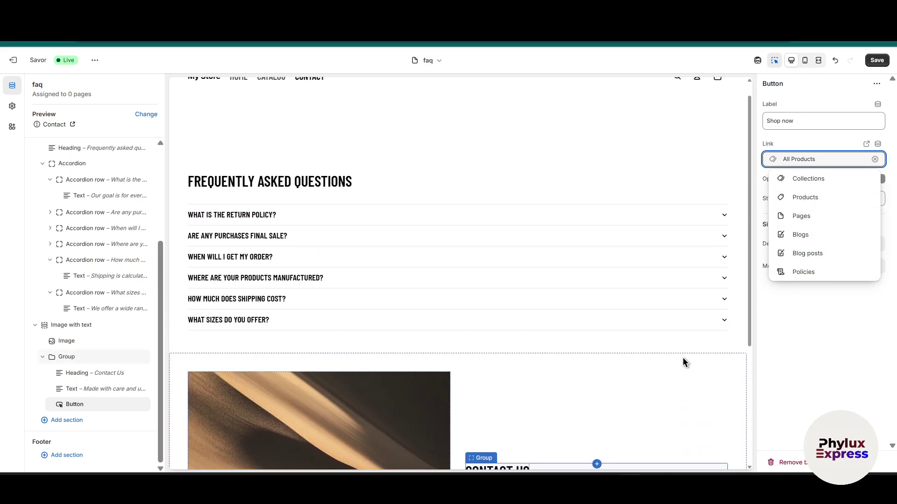
{"action": "scroll", "coordinate": [472, 146], "scroll_direction": "up", "scroll_amount": 1}
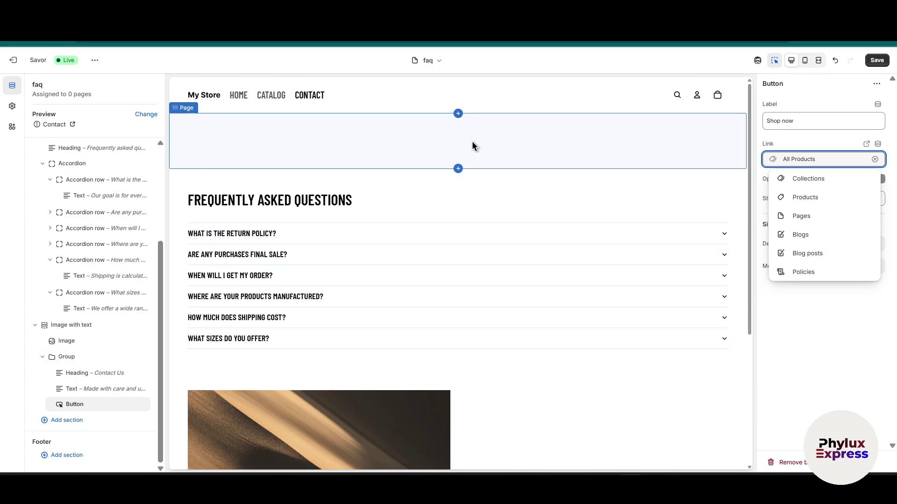
{"action": "scroll", "coordinate": [438, 423], "scroll_direction": "down", "scroll_amount": 3}
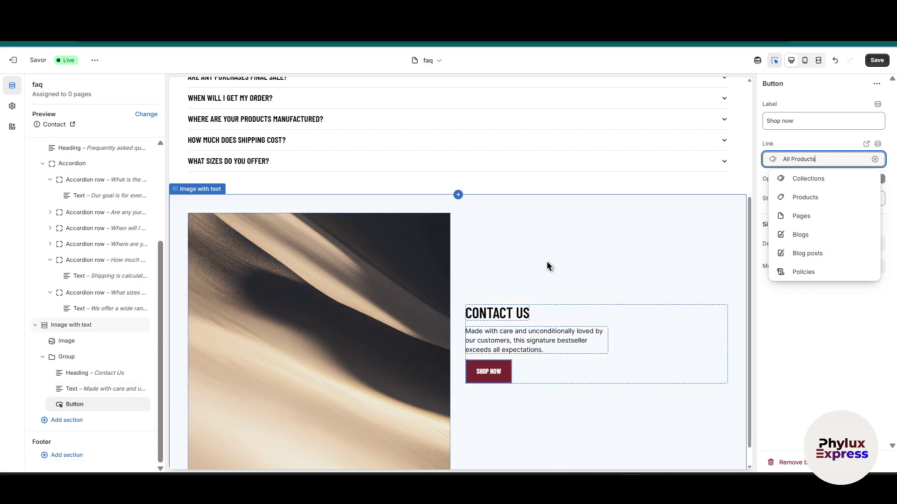
{"action": "scroll", "coordinate": [547, 264], "scroll_direction": "up", "scroll_amount": 2}
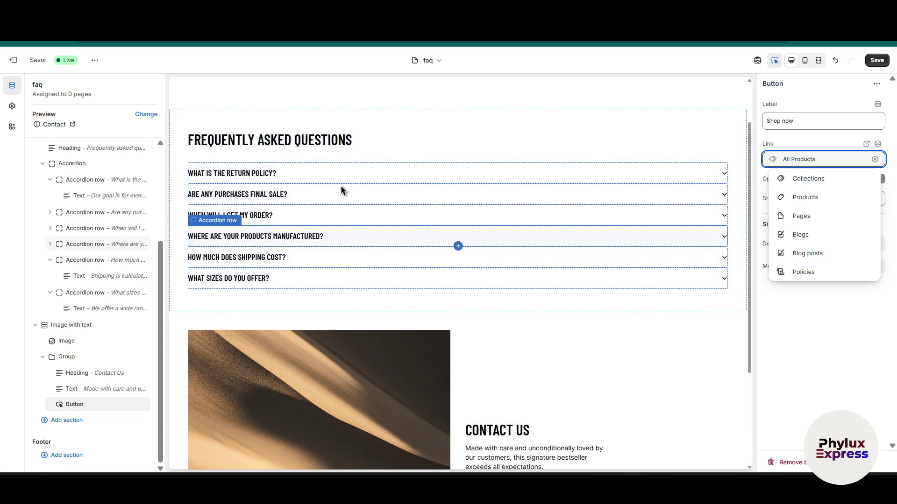
{"action": "scroll", "coordinate": [340, 186], "scroll_direction": "up", "scroll_amount": 1}
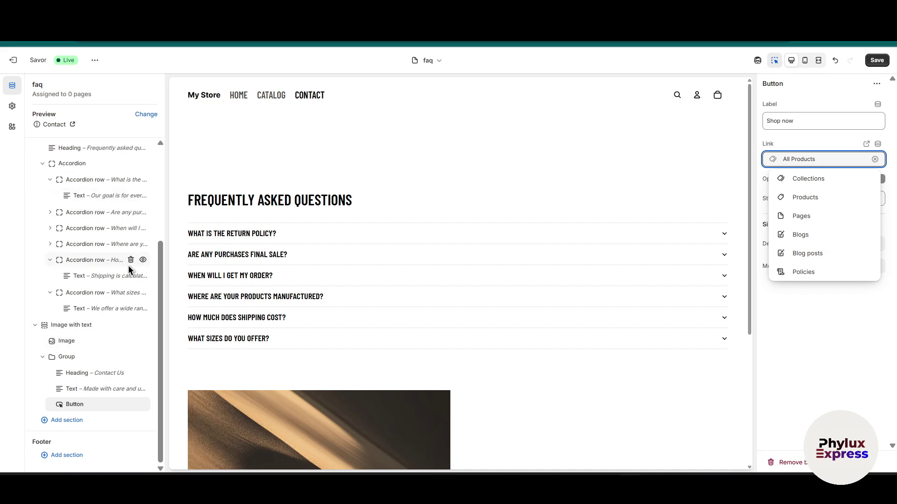
{"action": "left_click", "coordinate": [571, 166]}
{"action": "left_click", "coordinate": [568, 165]}
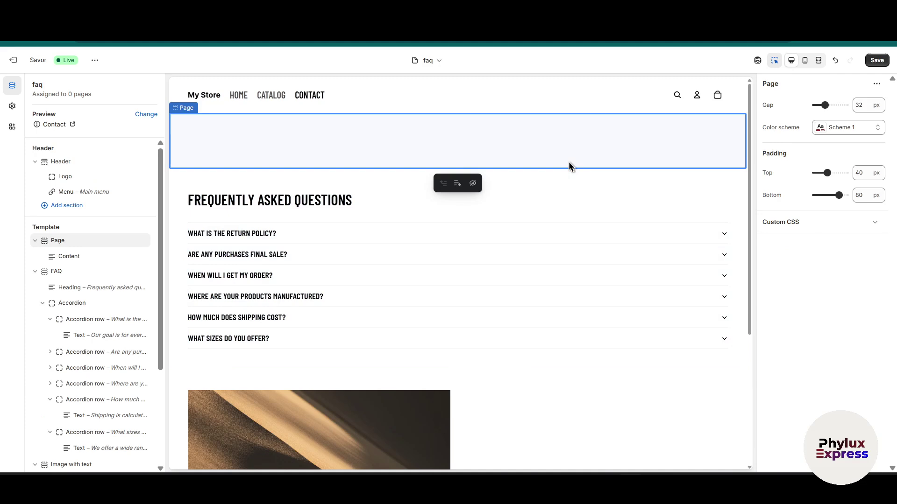
{"action": "left_click", "coordinate": [554, 193]}
{"action": "left_click", "coordinate": [867, 62]}
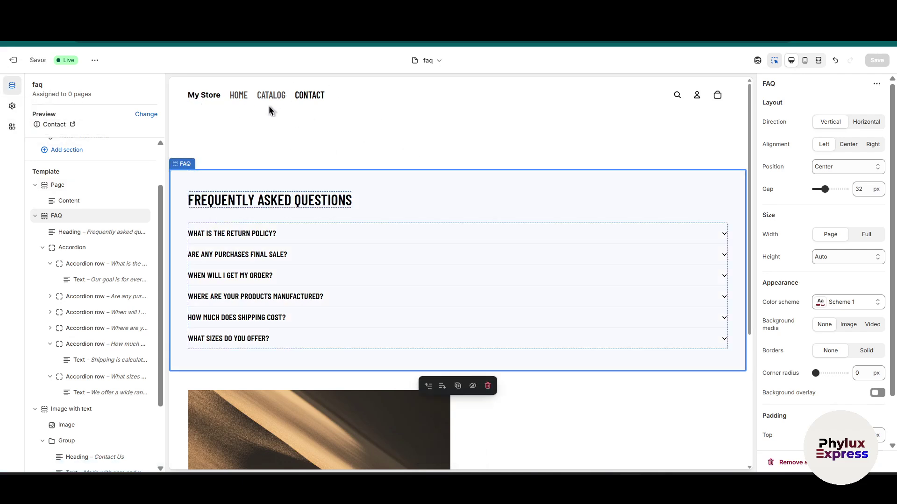
Exit the theme editor, start a new page under the online store's pages, and assign it the faq template.
{"action": "left_click", "coordinate": [14, 62]}
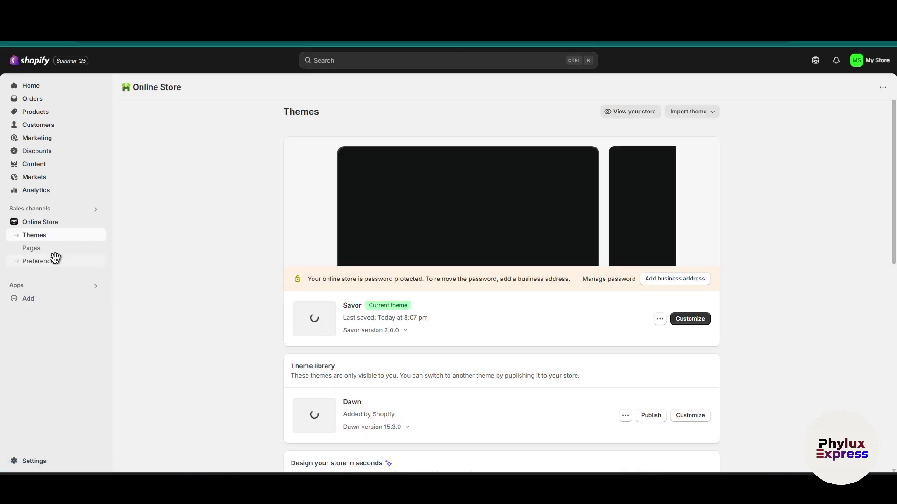
{"action": "left_click", "coordinate": [51, 251]}
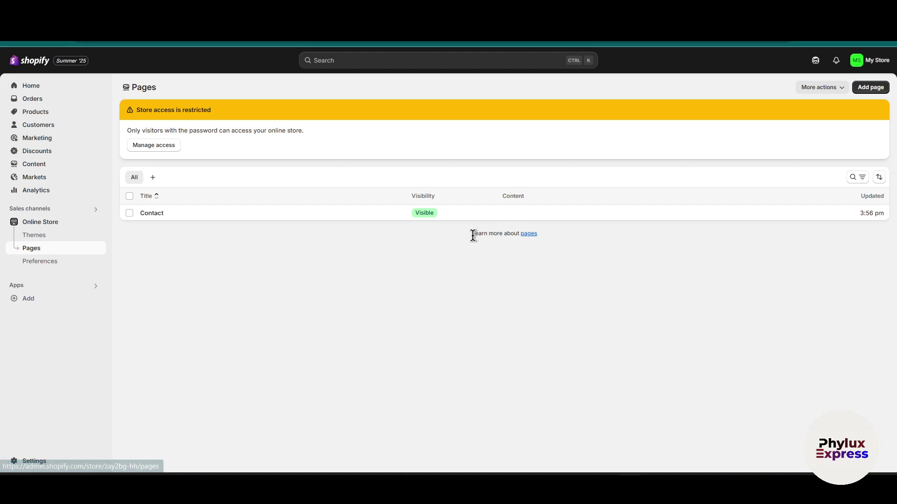
{"action": "left_click", "coordinate": [868, 88]}
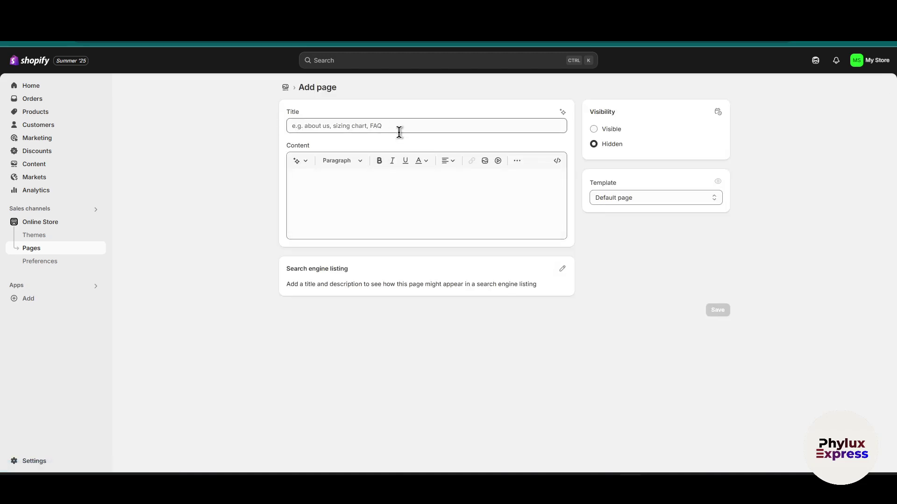
{"action": "left_click", "coordinate": [670, 199]}
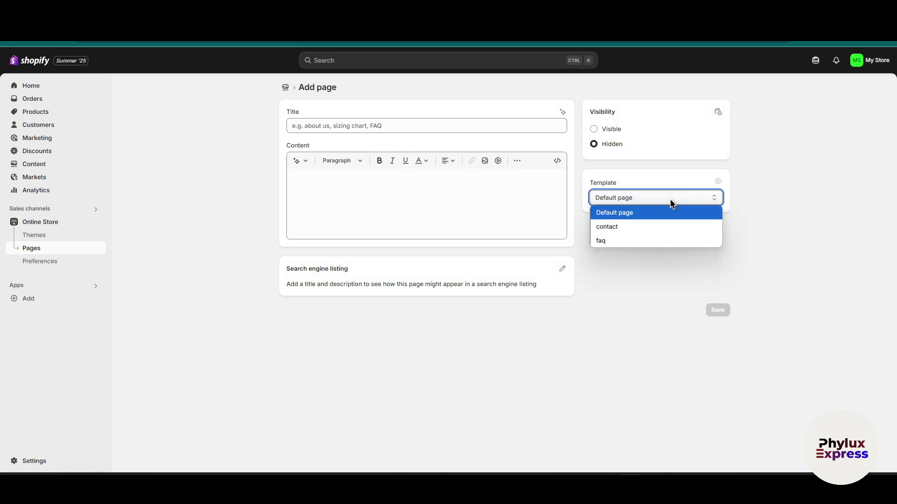
{"action": "left_click", "coordinate": [645, 241]}
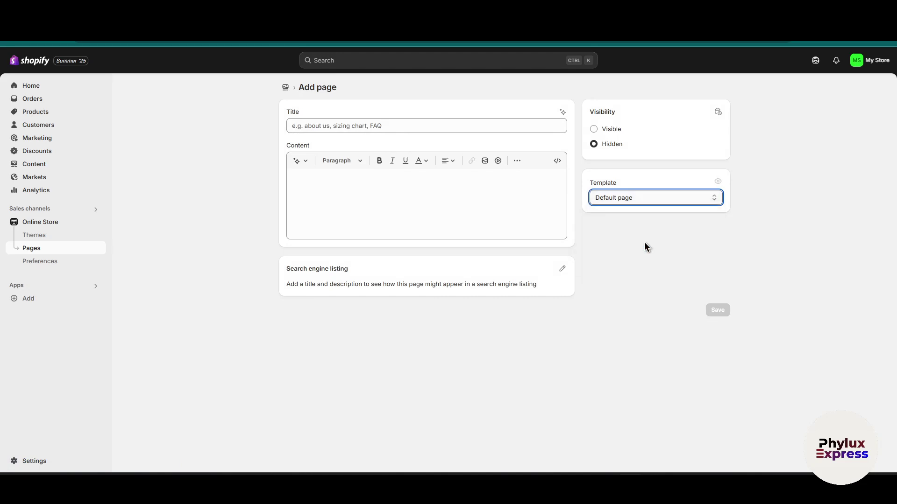
Give the new page the title "FAQ".
{"action": "left_click", "coordinate": [417, 126]}
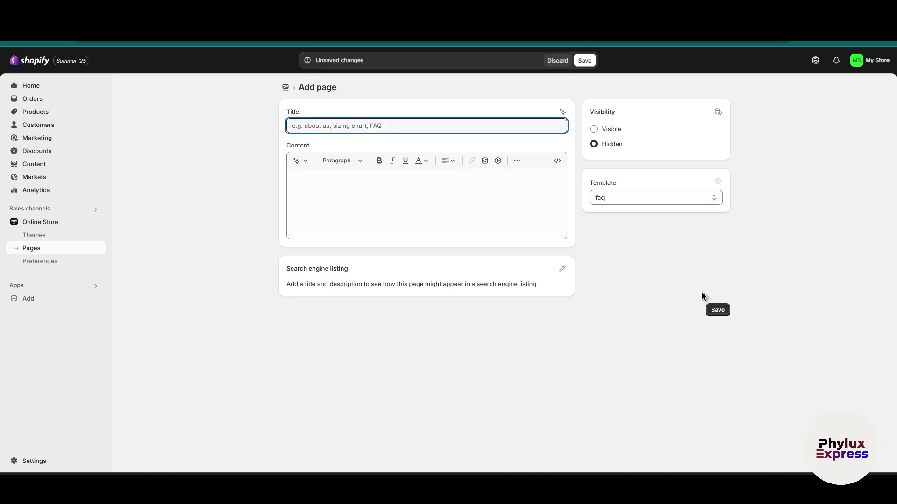
{"action": "left_click", "coordinate": [718, 312]}
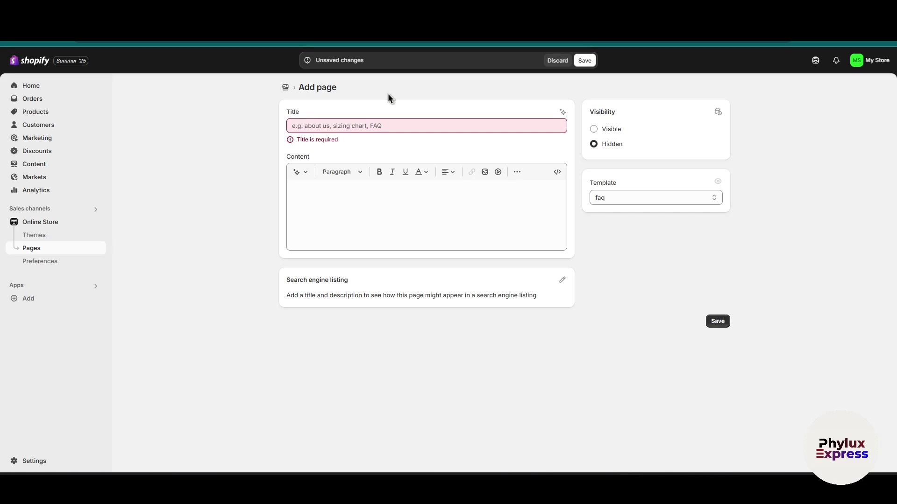
{"action": "left_click", "coordinate": [385, 122]}
{"action": "type", "text": "FAQ"}
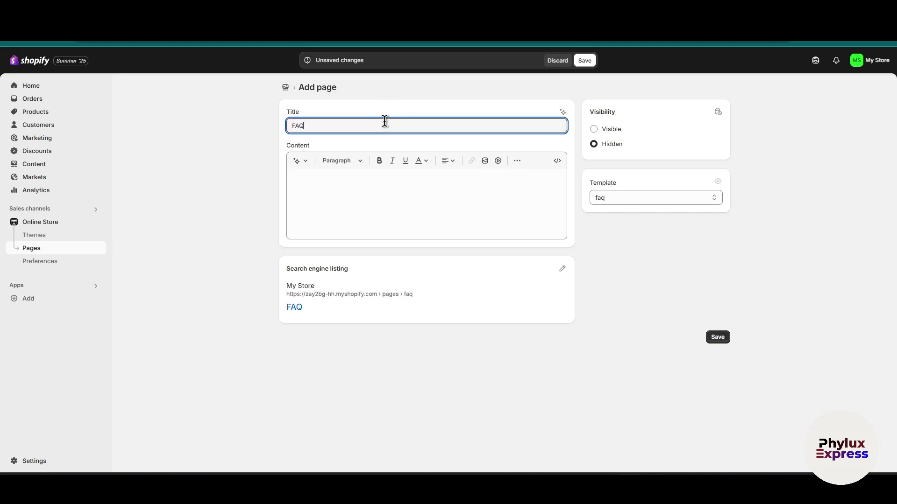
Try to generate the page content automatically from the topic "FAQ" with the Expert tone.
{"action": "left_click", "coordinate": [297, 161]}
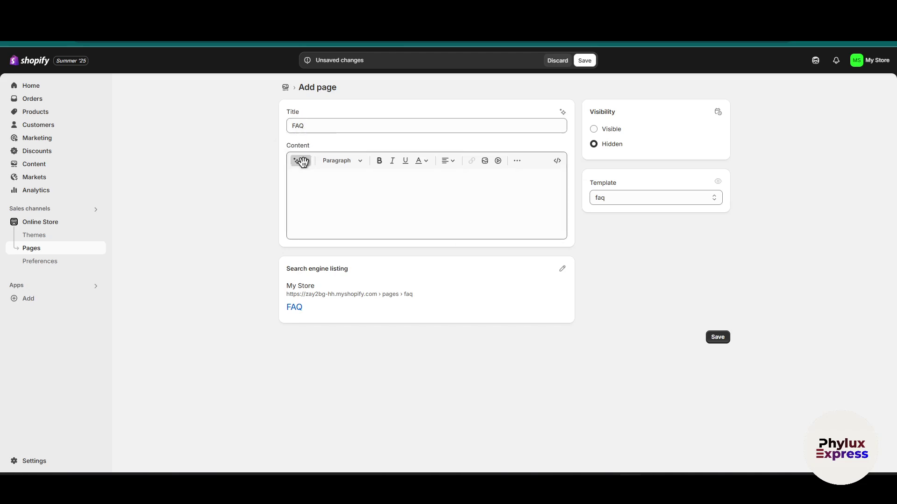
{"action": "left_click", "coordinate": [476, 242]}
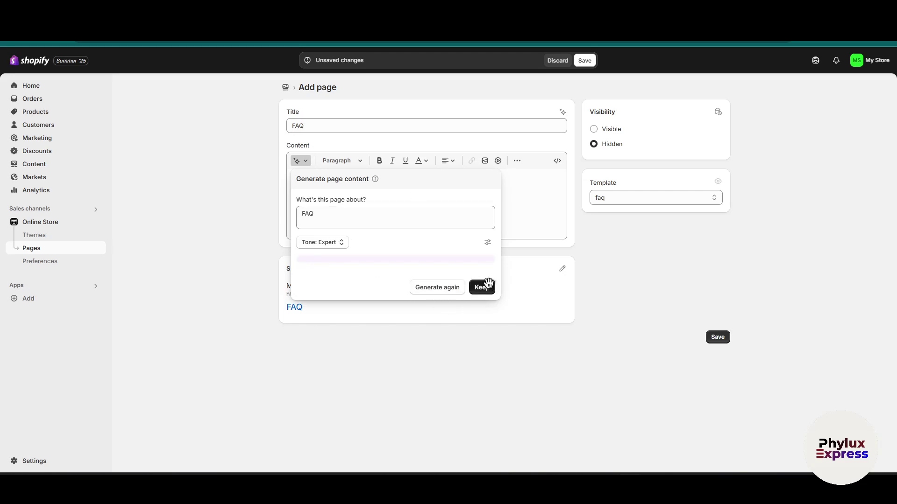
{"action": "left_click", "coordinate": [490, 291]}
Save the new FAQ page, reopen it from the list of pages, and save it with its visibility set to Visible.
{"action": "left_click", "coordinate": [723, 336]}
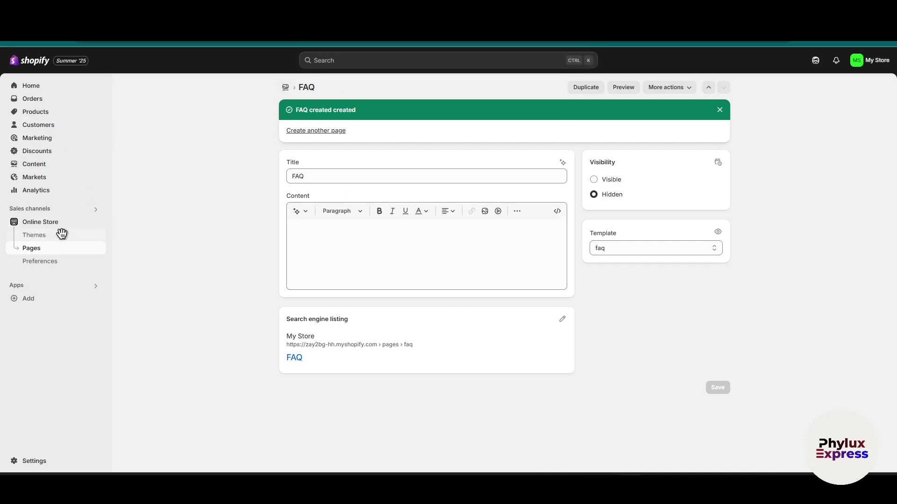
{"action": "left_click", "coordinate": [43, 249]}
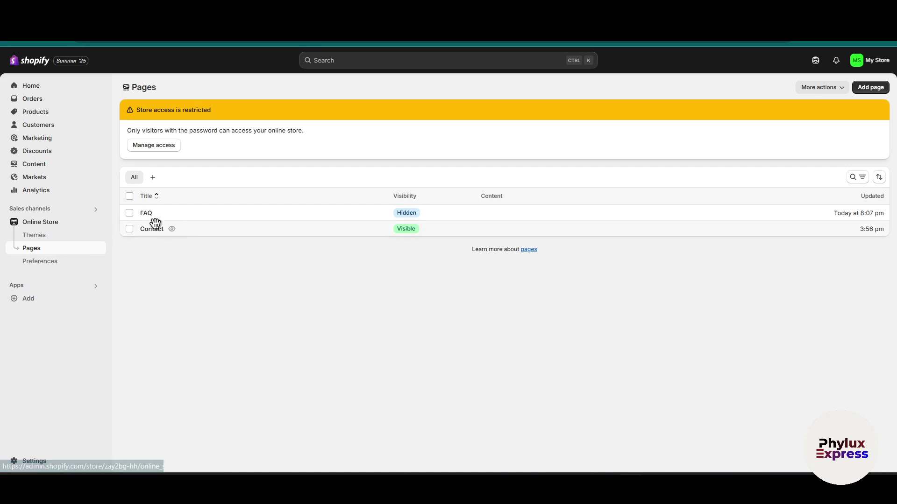
{"action": "left_click", "coordinate": [156, 213]}
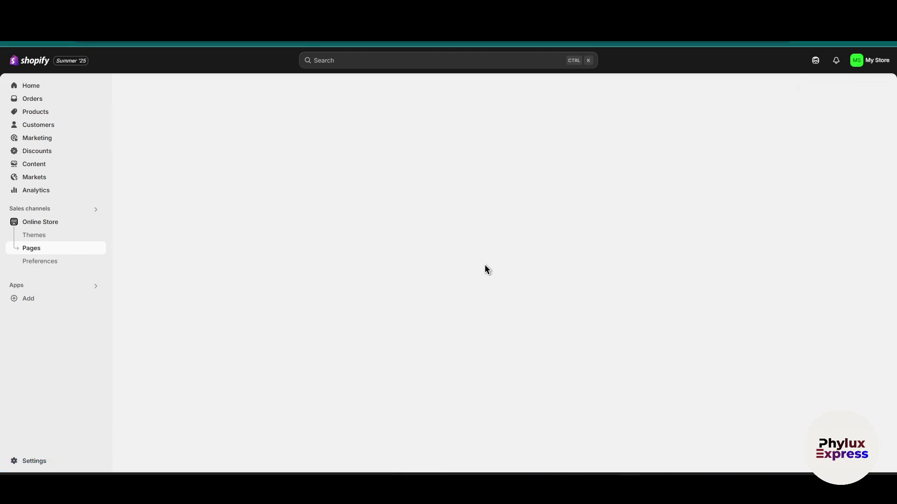
{"action": "left_click", "coordinate": [611, 127]}
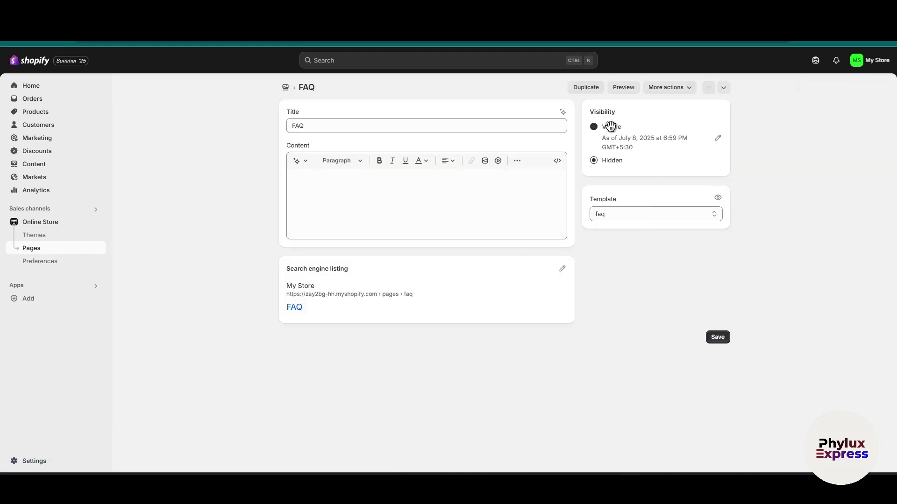
{"action": "left_click", "coordinate": [721, 337]}
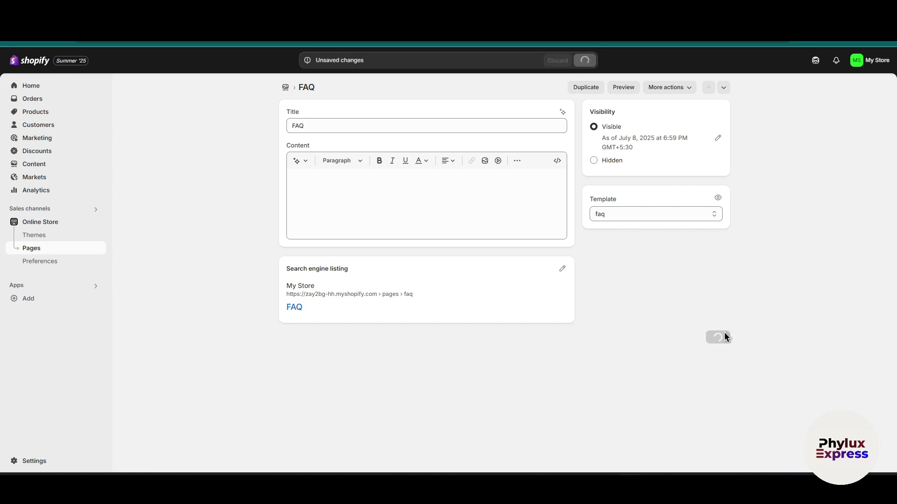
View the FAQ page on the storefront, expand the return policy question, and look over the Contact Us section.
{"action": "left_click", "coordinate": [52, 247]}
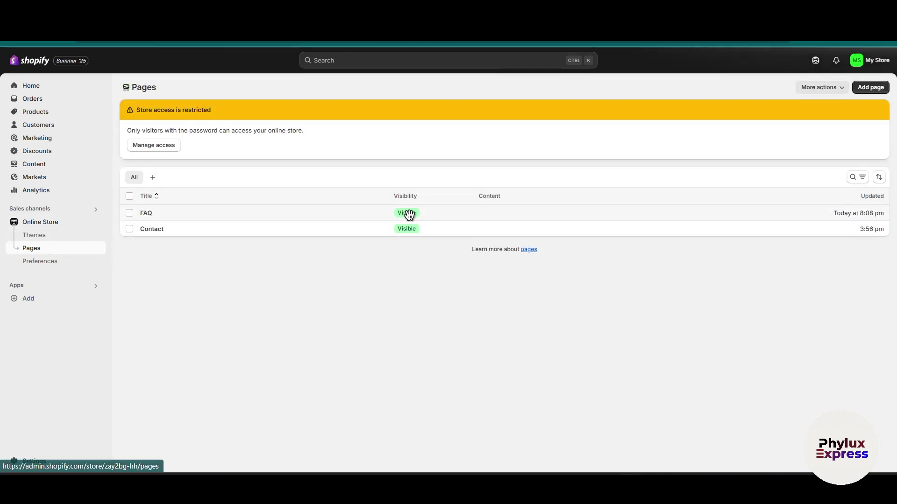
{"action": "left_click", "coordinate": [161, 215]}
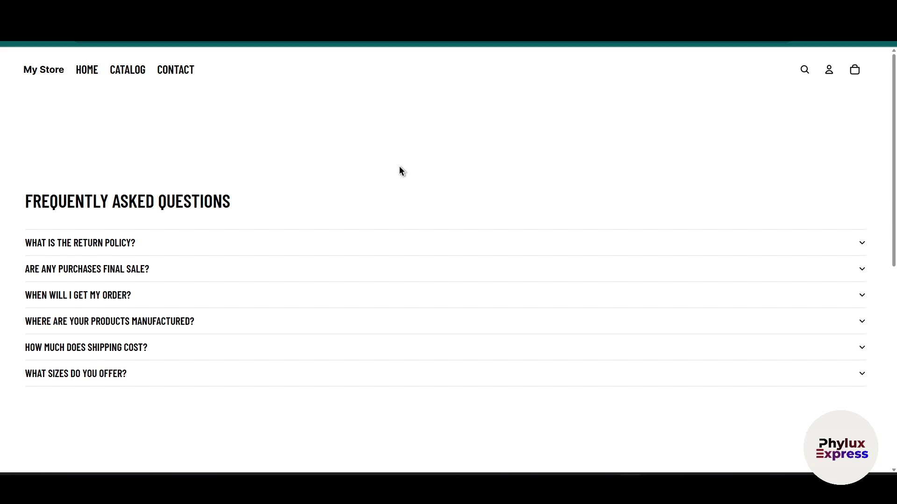
{"action": "left_click", "coordinate": [152, 254]}
{"action": "scroll", "coordinate": [151, 254], "scroll_direction": "down", "scroll_amount": 6}
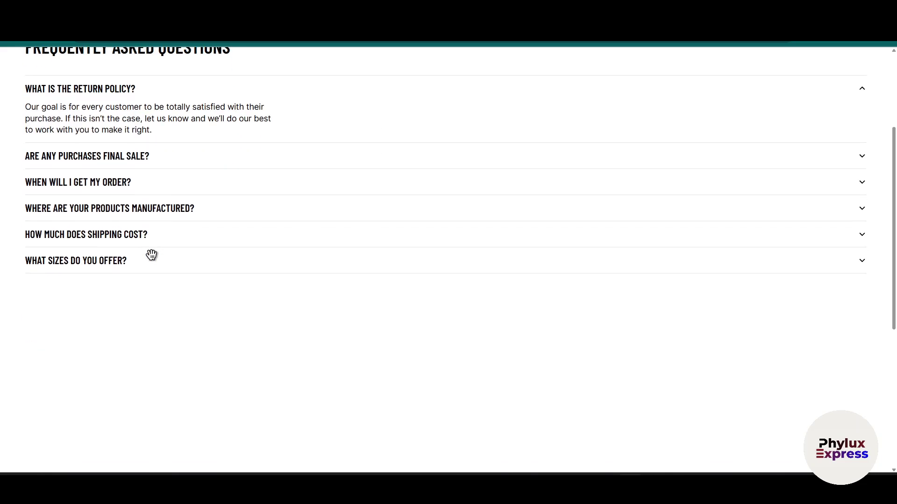
{"action": "scroll", "coordinate": [153, 252], "scroll_direction": "up", "scroll_amount": 2}
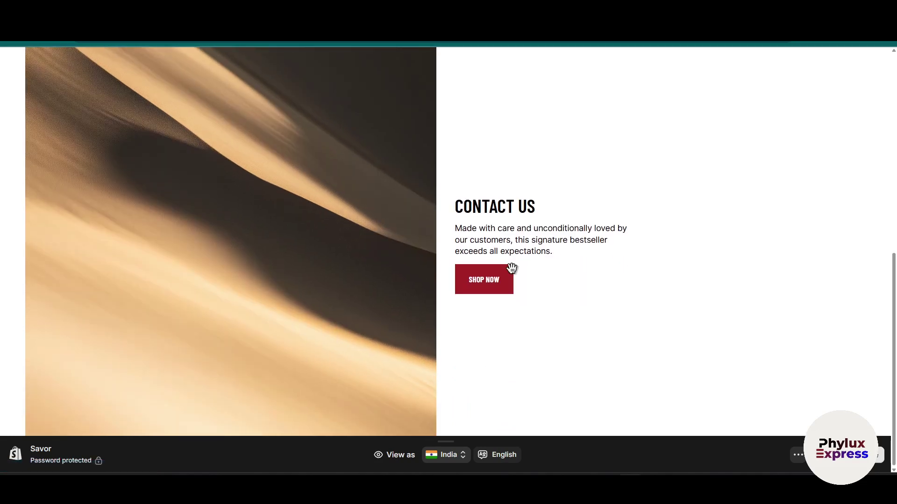
Follow the Shop now button to look through the product catalog, and open the storefront's Contact page.
{"action": "left_click", "coordinate": [487, 291]}
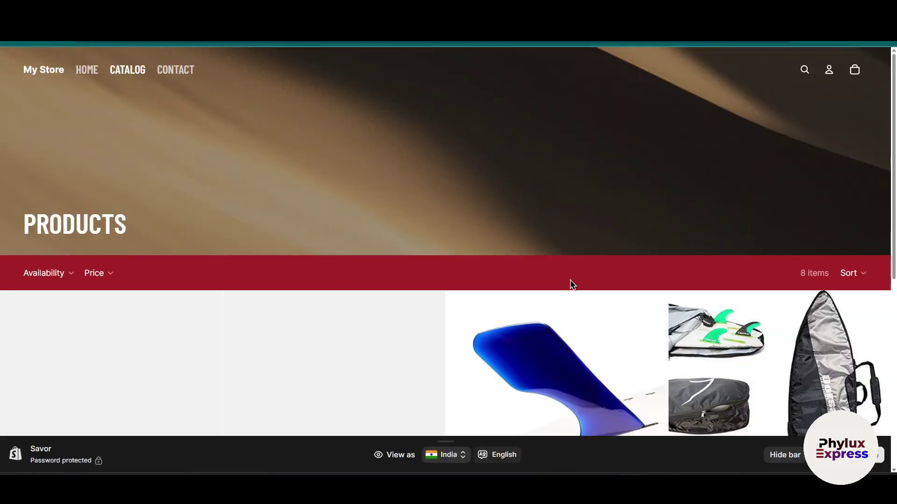
{"action": "scroll", "coordinate": [570, 282], "scroll_direction": "down", "scroll_amount": 5}
{"action": "scroll", "coordinate": [569, 279], "scroll_direction": "down", "scroll_amount": 3}
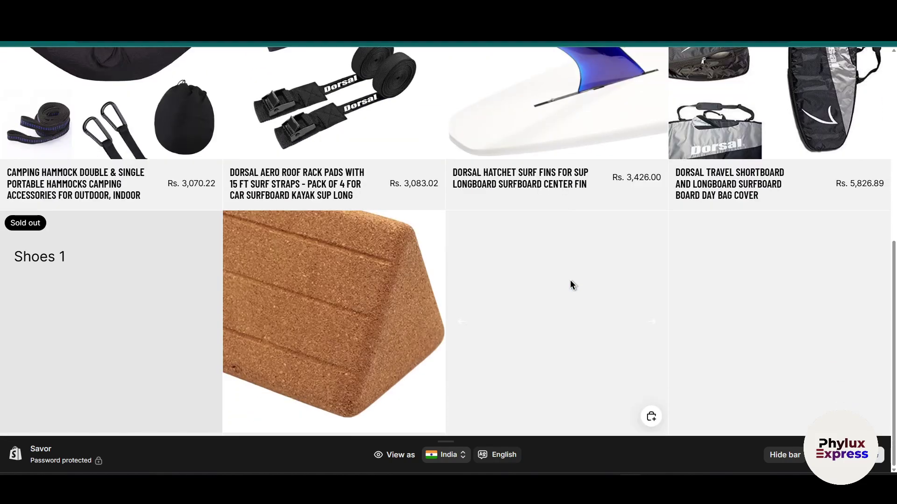
{"action": "scroll", "coordinate": [570, 282], "scroll_direction": "up", "scroll_amount": 8}
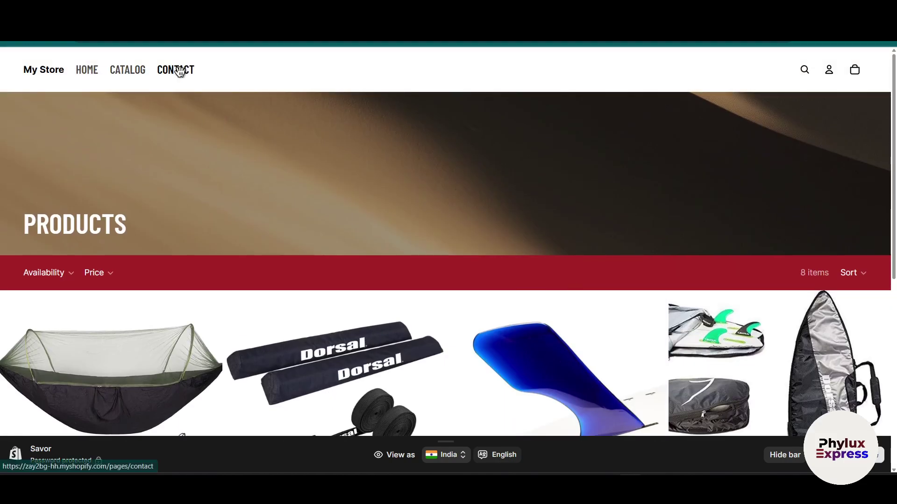
{"action": "left_click", "coordinate": [180, 69]}
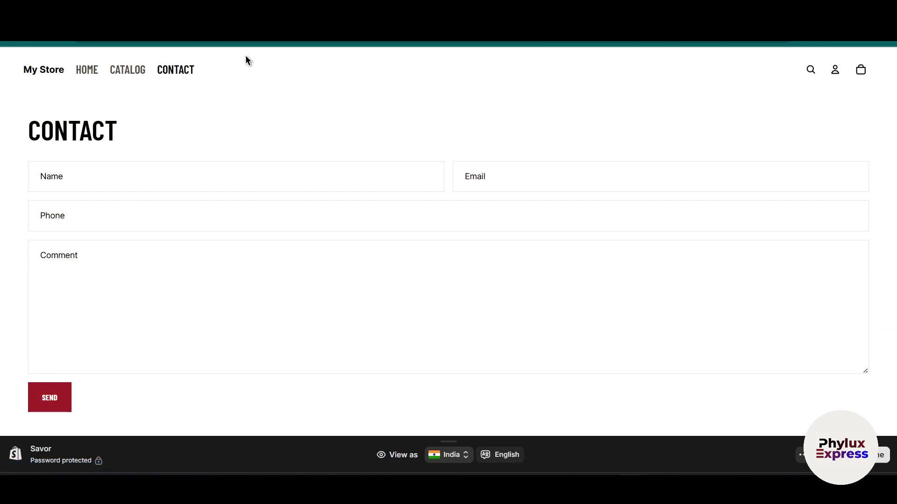